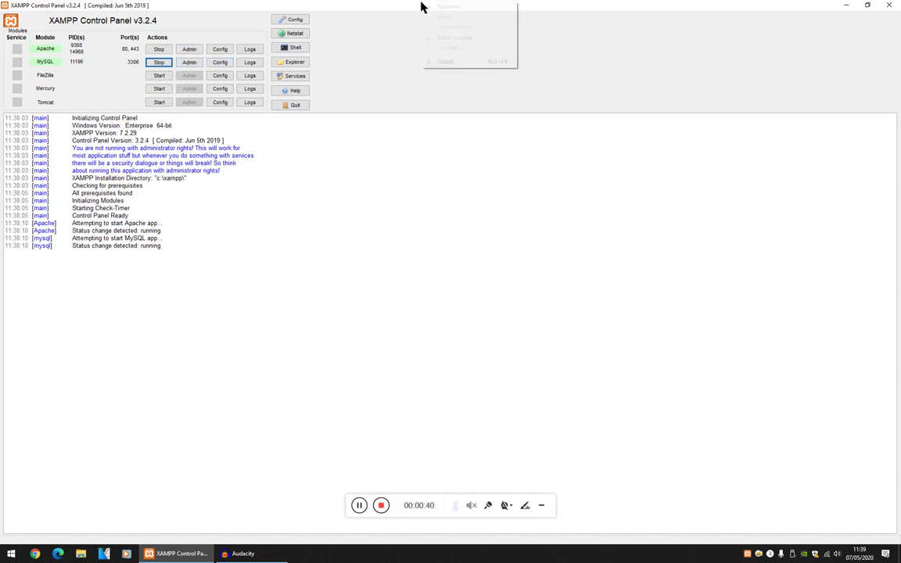
- Open the phpMyAdmin page for the MySQL module from XAMPP and leave its browser window maximized
{"action": "left_click", "coordinate": [189, 64]}
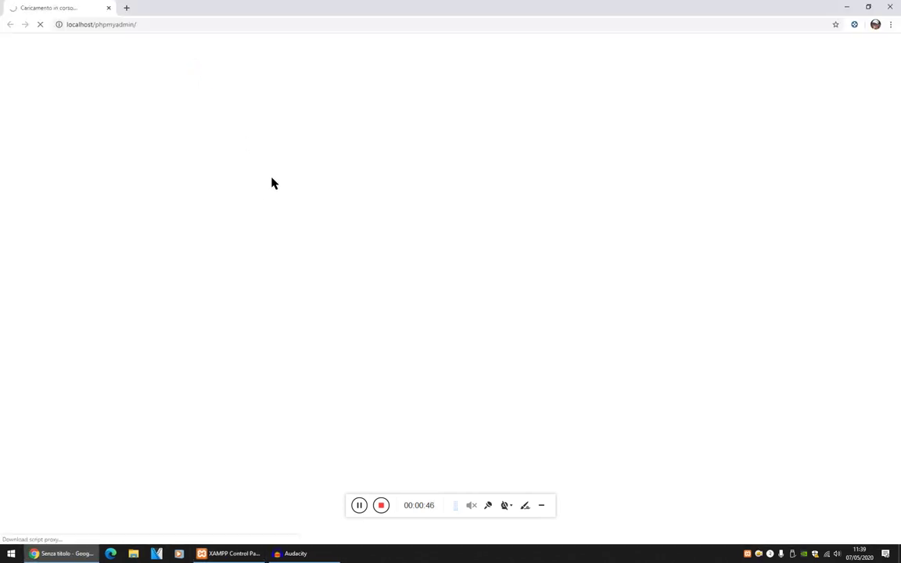
{"action": "left_click_drag", "start_coordinate": [344, 8], "coordinate": [345, 187]}
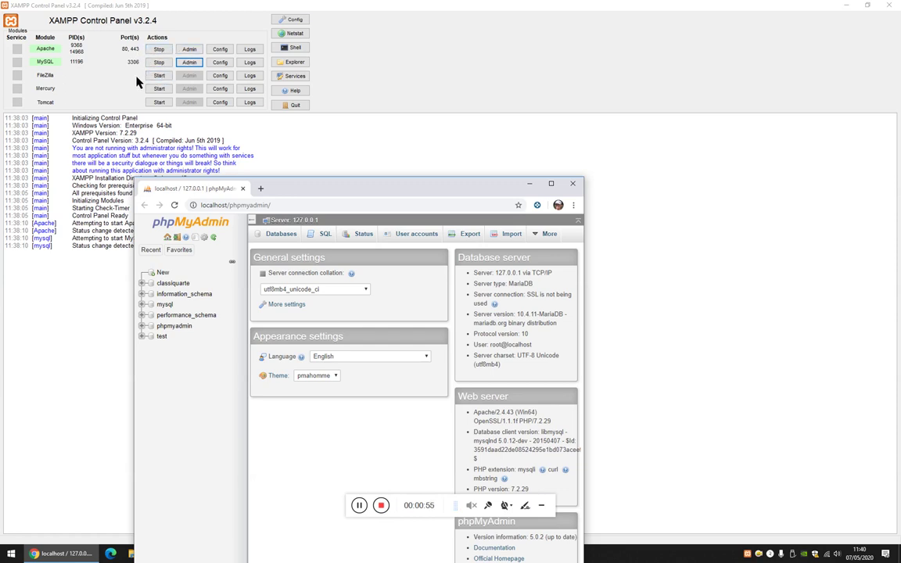
{"action": "left_click_drag", "start_coordinate": [266, 185], "coordinate": [330, 186]}
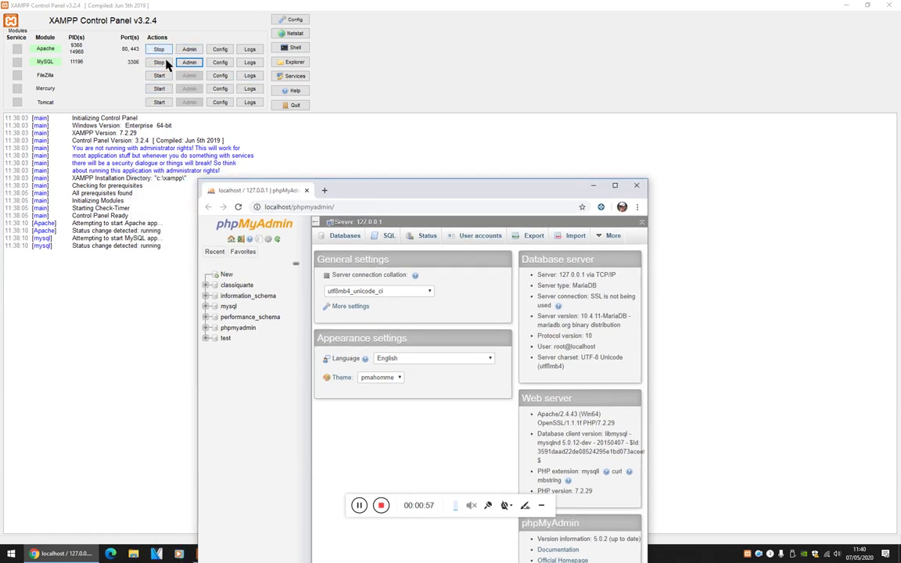
{"action": "double_click", "coordinate": [387, 193]}
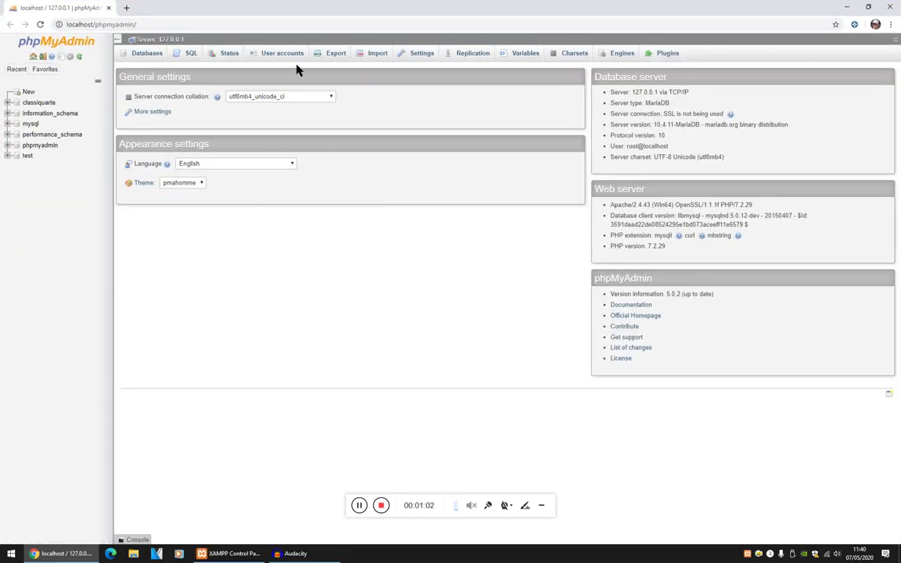
{"action": "left_click_drag", "start_coordinate": [258, 8], "coordinate": [249, 116]}
{"action": "double_click", "coordinate": [218, 118]}
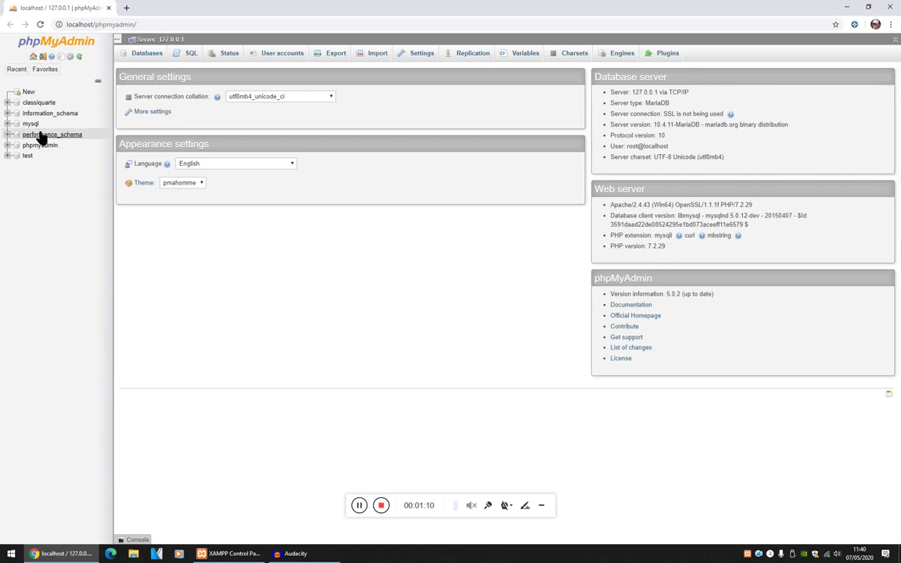
- In the classiquarte database, start a new table named film with 4 columns
{"action": "left_click", "coordinate": [8, 124]}
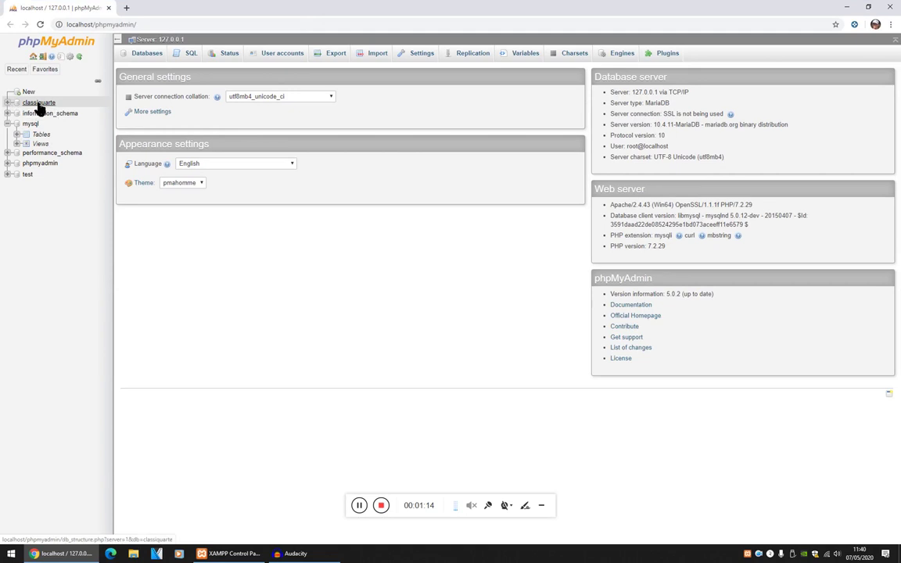
{"action": "left_click", "coordinate": [39, 105]}
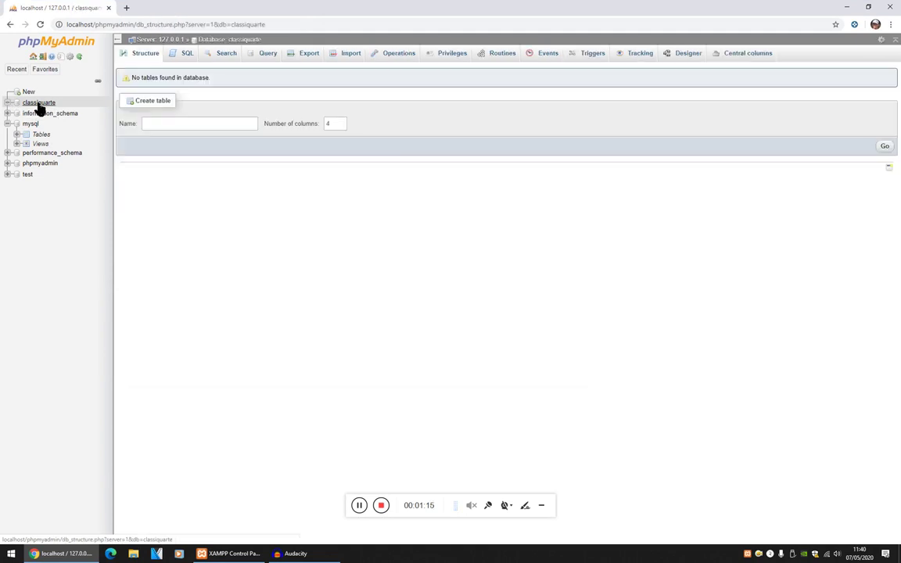
{"action": "left_click", "coordinate": [203, 132]}
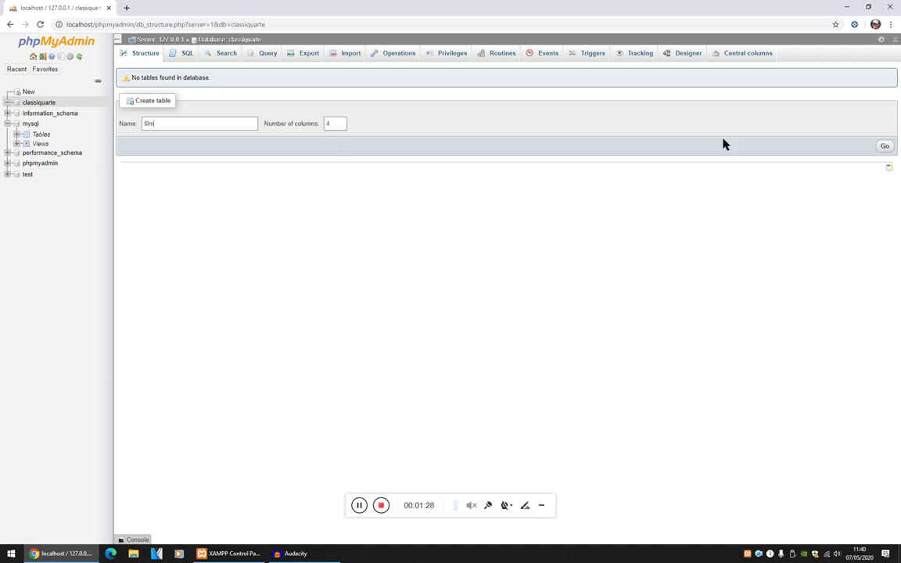
{"action": "left_click", "coordinate": [886, 147]}
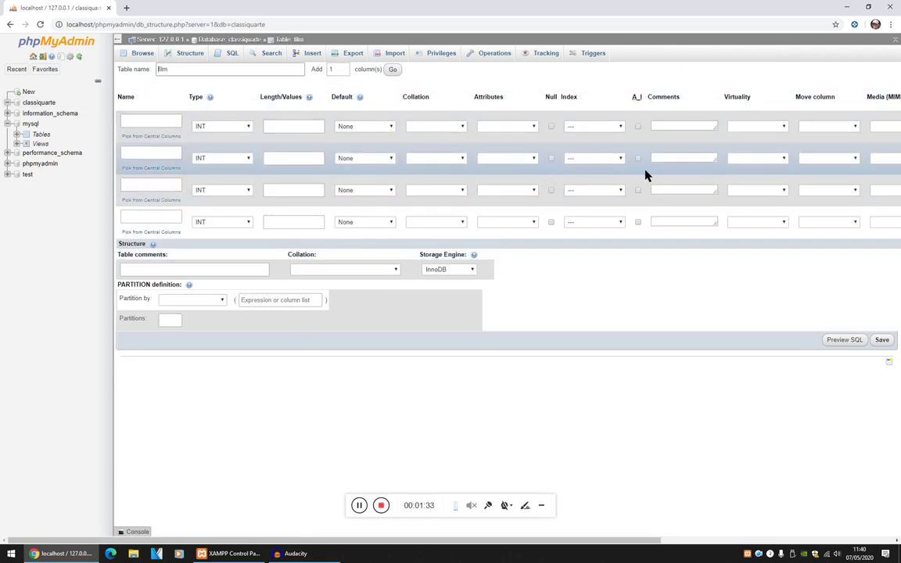
- Name the first column of the film table id and choose INT as its type
{"action": "scroll", "coordinate": [704, 175], "scroll_direction": "right", "scroll_amount": 3}
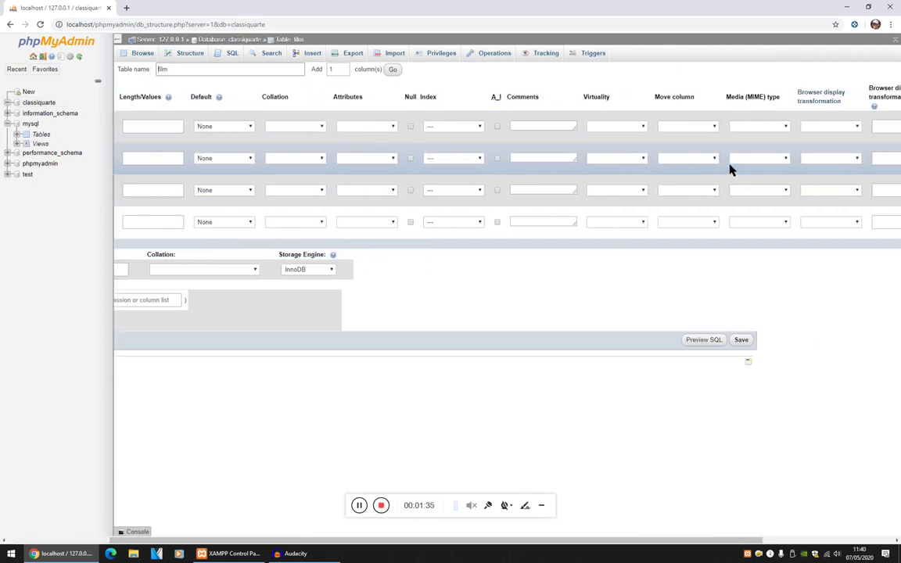
{"action": "scroll", "coordinate": [731, 172], "scroll_direction": "left", "scroll_amount": 3}
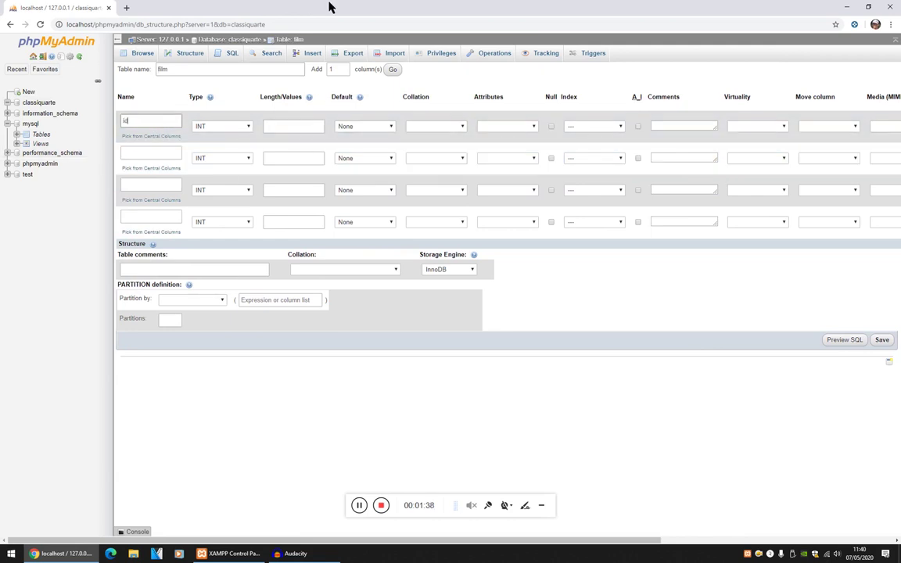
{"action": "left_click", "coordinate": [225, 128]}
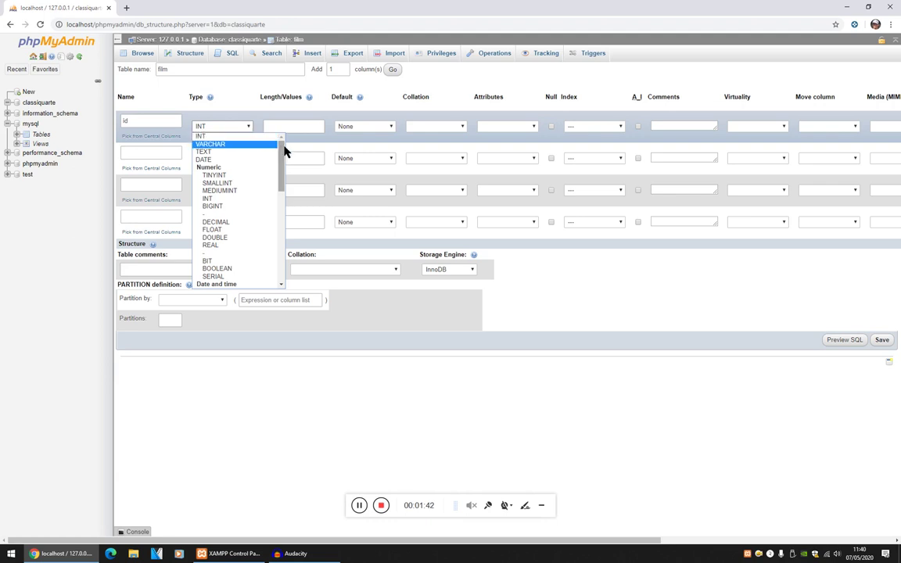
{"action": "left_click_drag", "start_coordinate": [279, 161], "coordinate": [285, 129]}
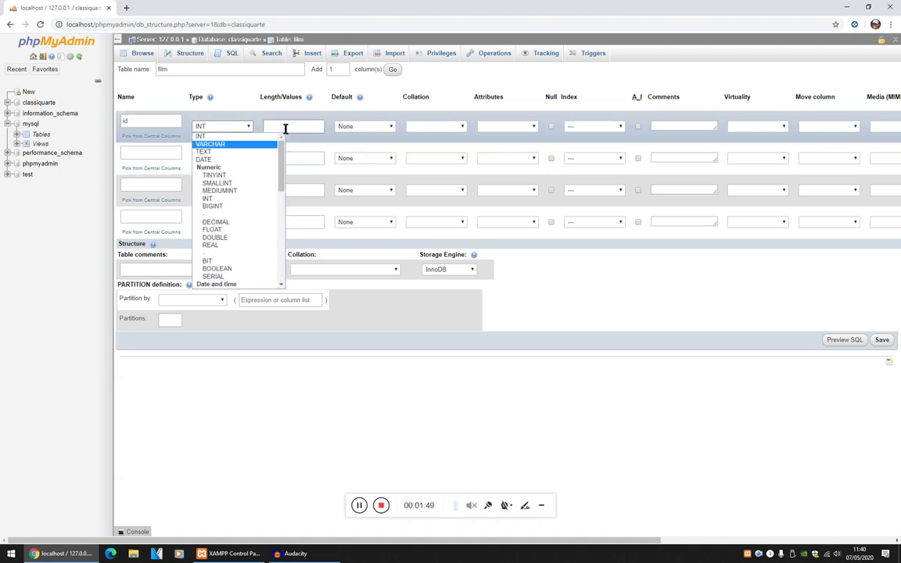
{"action": "left_click", "coordinate": [235, 137]}
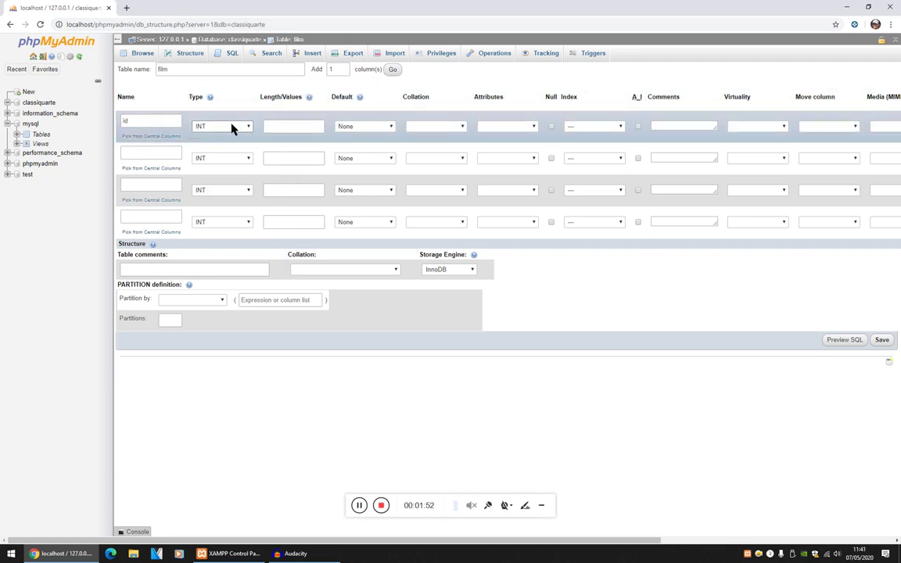
- Examine the data types and the default value options available for the id column
{"action": "left_click", "coordinate": [245, 127]}
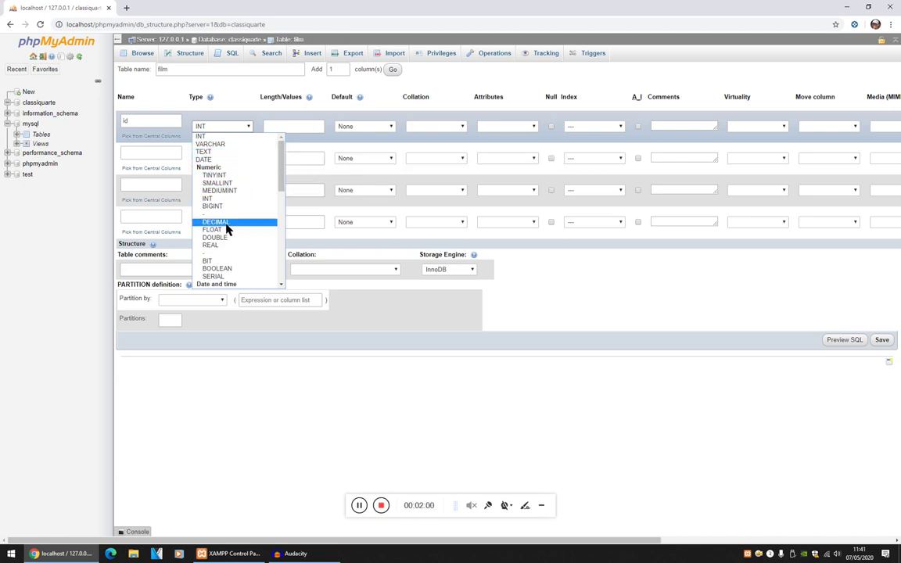
{"action": "scroll", "coordinate": [227, 227], "scroll_direction": "down", "scroll_amount": 4}
{"action": "scroll", "coordinate": [237, 226], "scroll_direction": "up", "scroll_amount": 4}
{"action": "scroll", "coordinate": [238, 224], "scroll_direction": "down", "scroll_amount": 4}
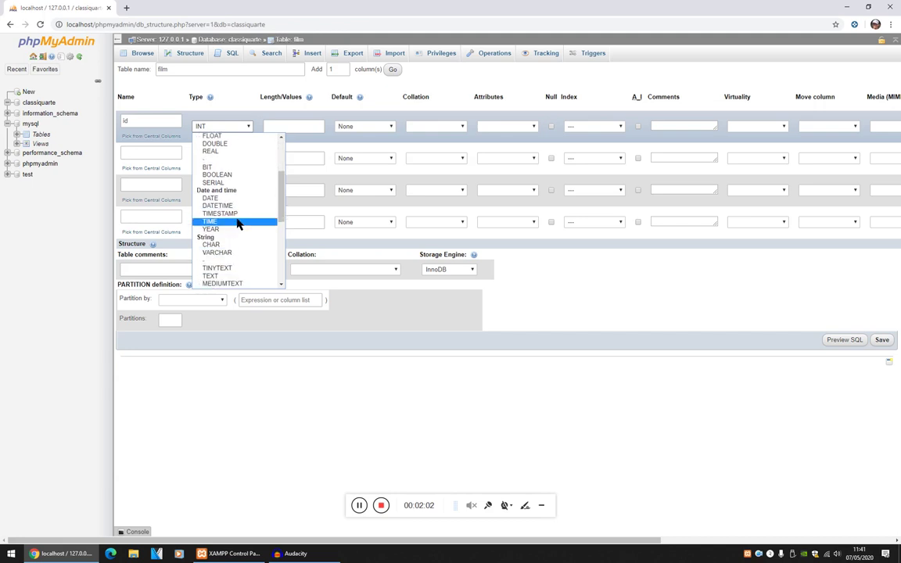
{"action": "scroll", "coordinate": [238, 238], "scroll_direction": "down", "scroll_amount": 4}
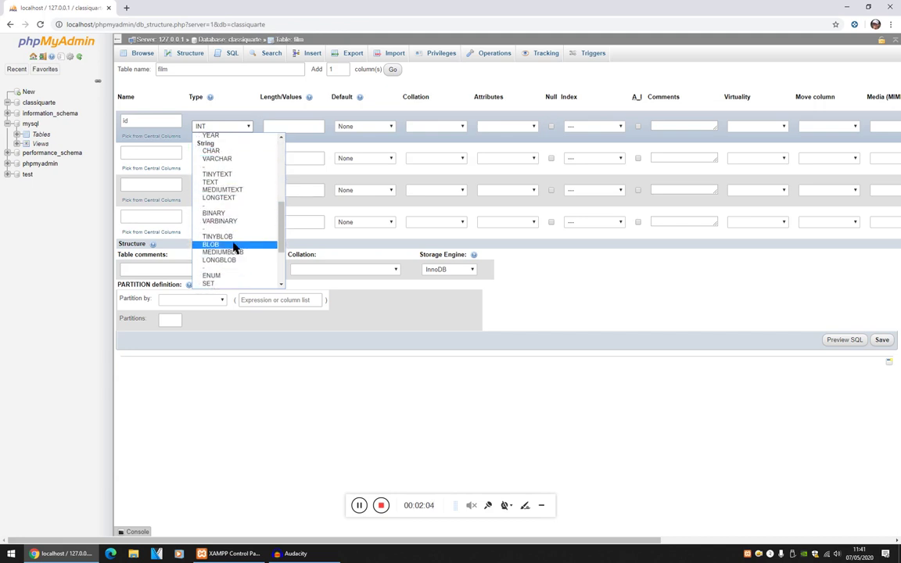
{"action": "scroll", "coordinate": [233, 247], "scroll_direction": "down", "scroll_amount": 3}
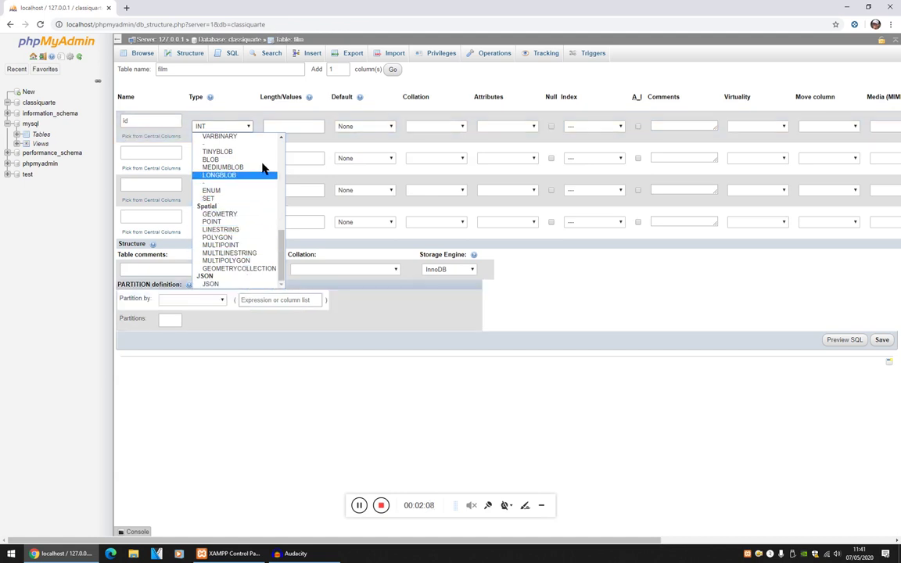
{"action": "left_click", "coordinate": [298, 132]}
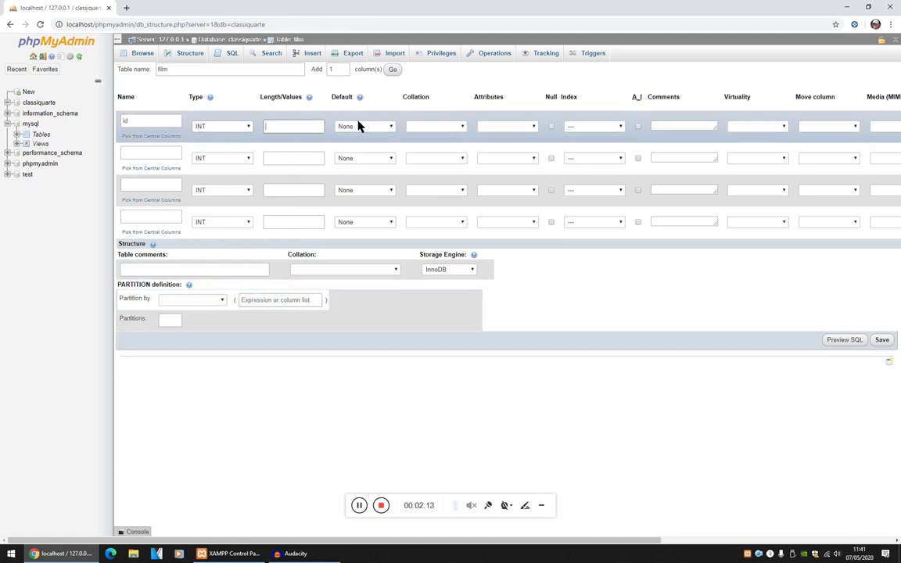
{"action": "left_click", "coordinate": [382, 128]}
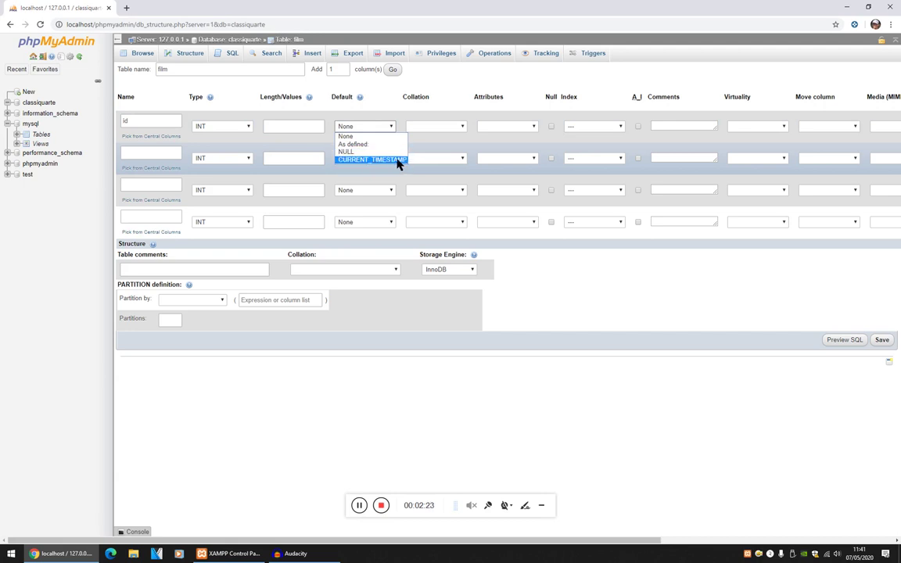
{"action": "left_click", "coordinate": [385, 127]}
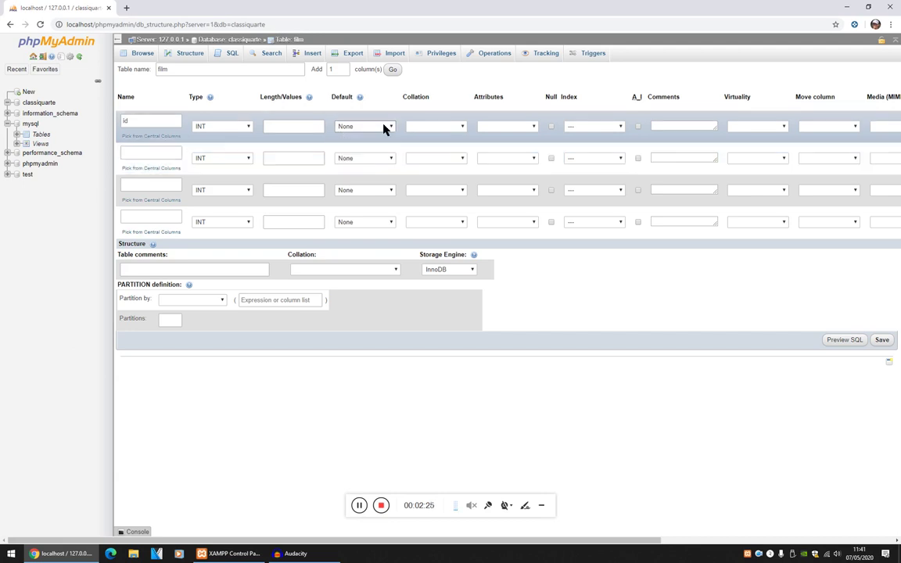
- Make the id column the PRIMARY index and turn on auto-increment for it
{"action": "left_click", "coordinate": [602, 127]}
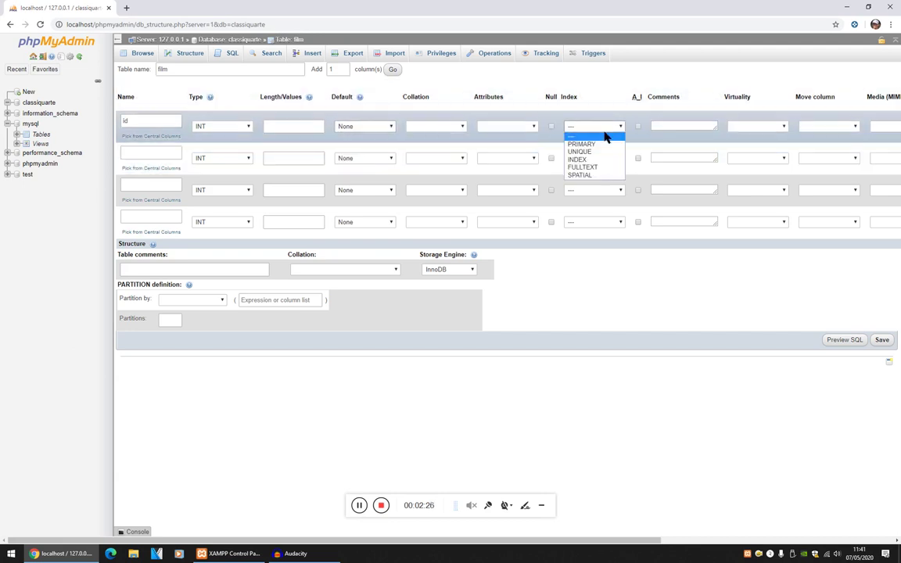
{"action": "left_click", "coordinate": [603, 145]}
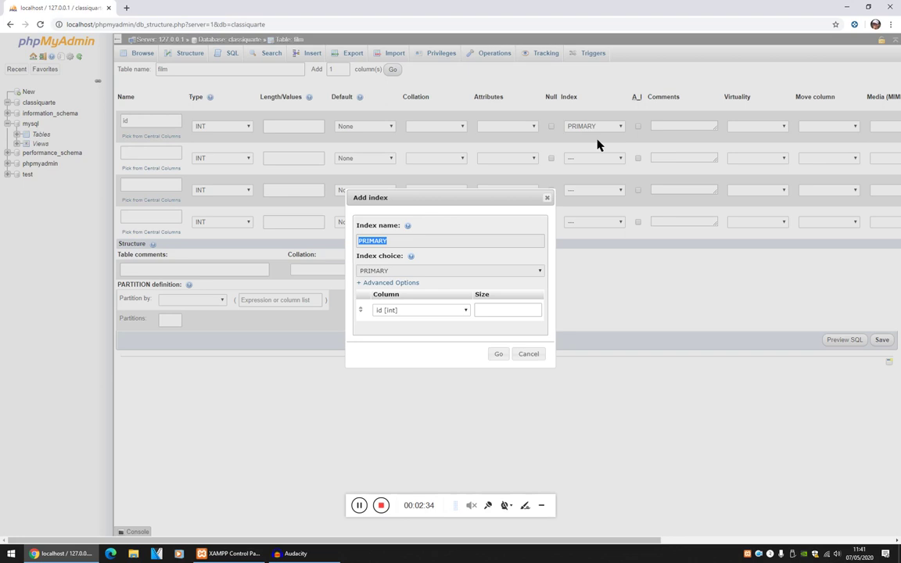
{"action": "left_click", "coordinate": [501, 354]}
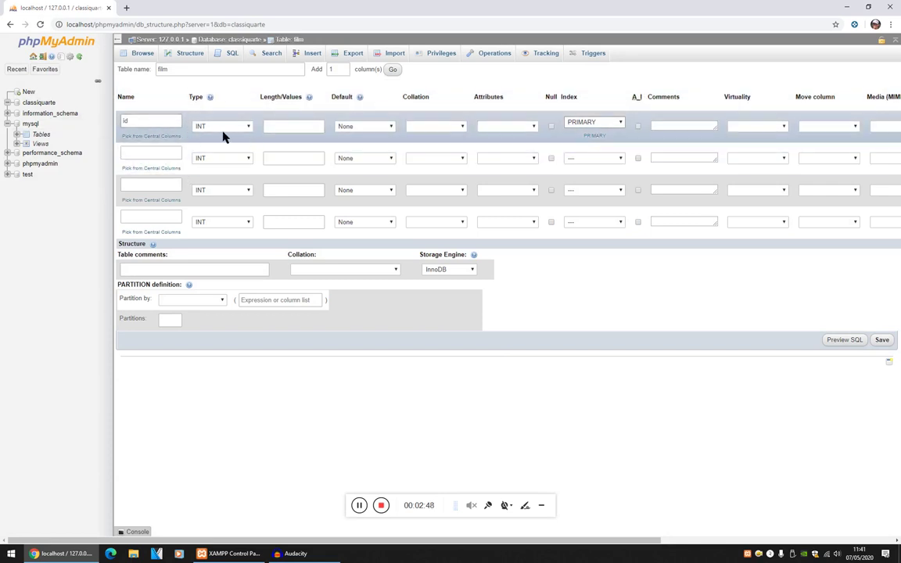
{"action": "left_click", "coordinate": [637, 126]}
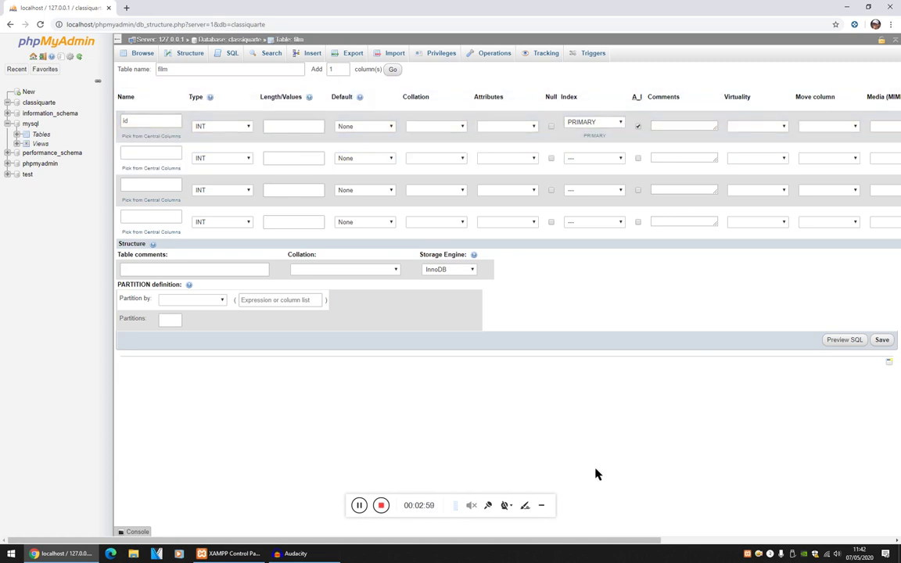
- Define the second column as nome with type VARCHAR and length 10
{"action": "left_click_drag", "start_coordinate": [641, 539], "coordinate": [798, 538]}
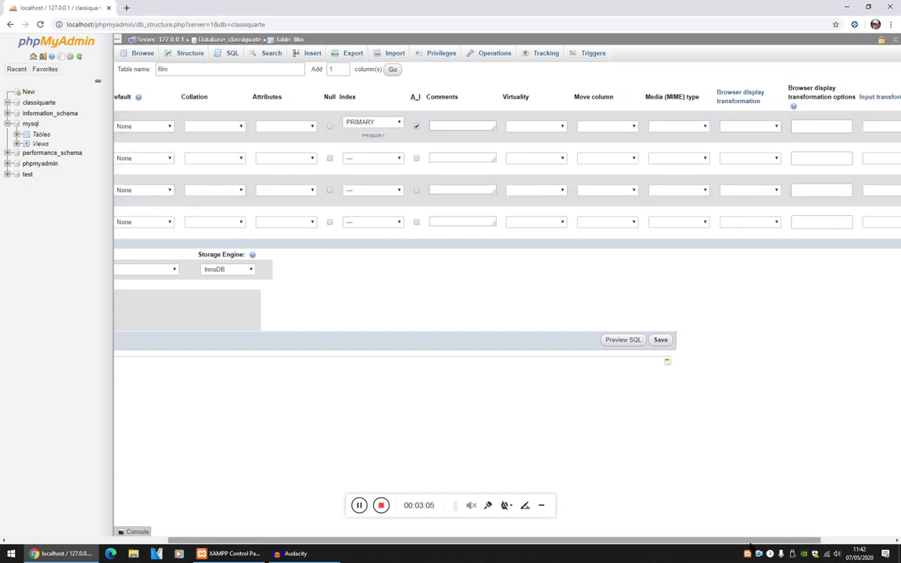
{"action": "left_click_drag", "start_coordinate": [774, 539], "coordinate": [313, 538]}
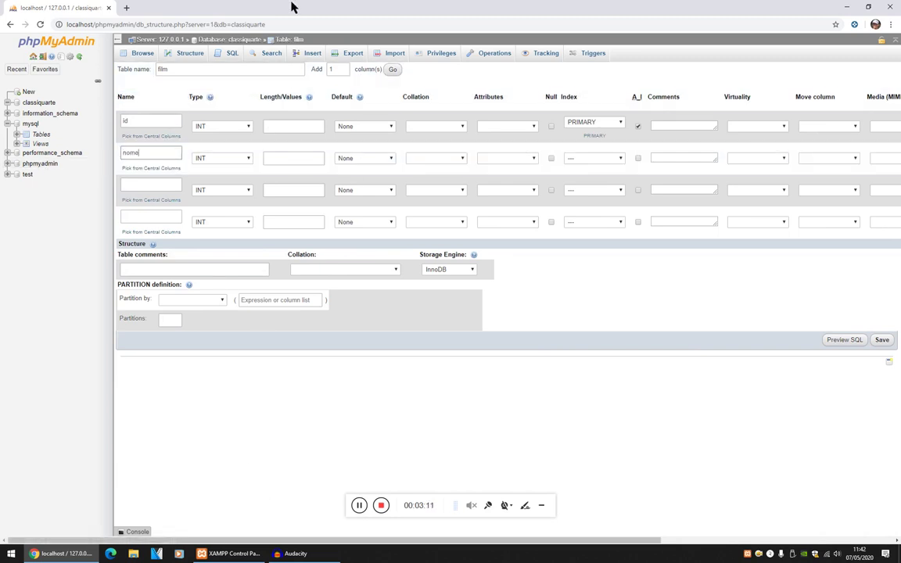
{"action": "left_click", "coordinate": [247, 159]}
{"action": "left_click", "coordinate": [266, 174]}
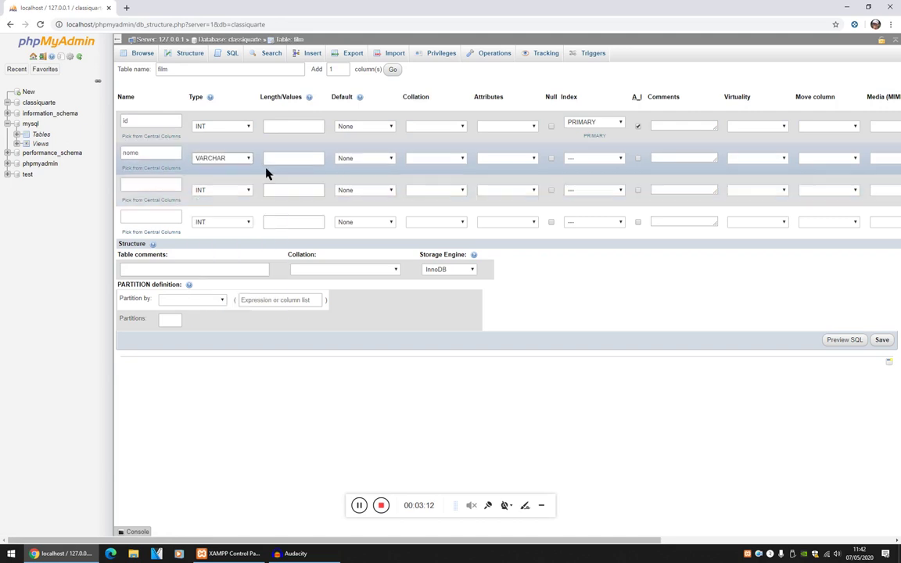
{"action": "left_click", "coordinate": [318, 164]}
- Examine the default, collation, attribute and comment settings available for the nome column
{"action": "left_click", "coordinate": [382, 159]}
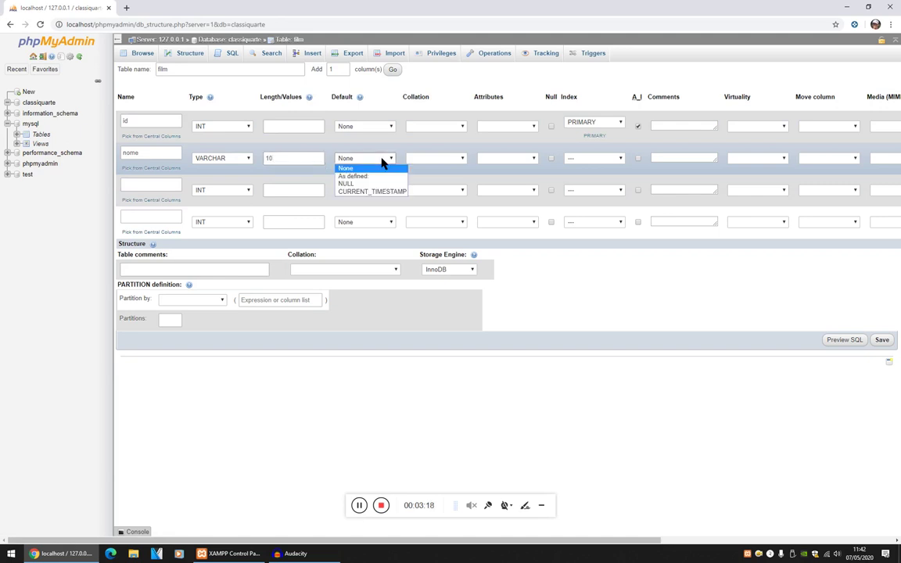
{"action": "left_click", "coordinate": [383, 161]}
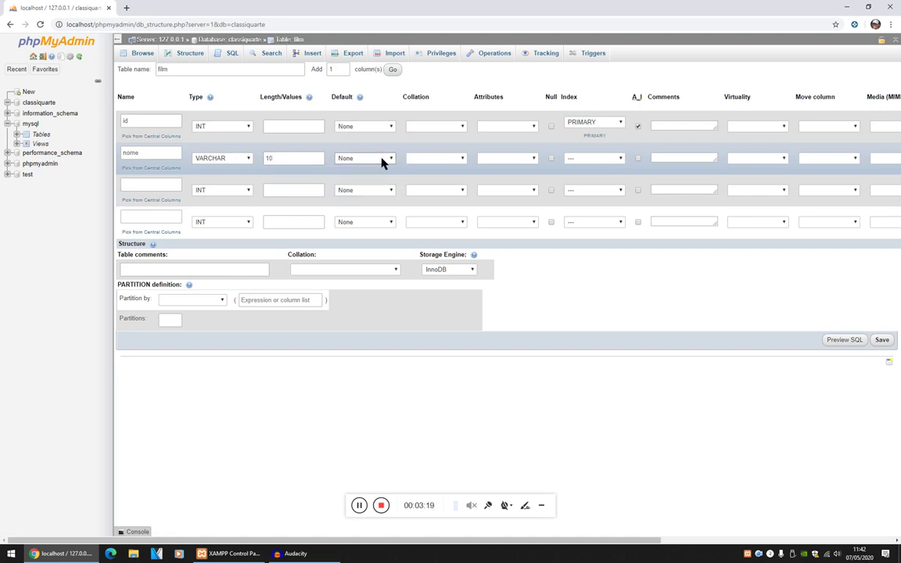
{"action": "left_click", "coordinate": [460, 159]}
{"action": "left_click", "coordinate": [453, 162]}
{"action": "left_click", "coordinate": [444, 159]}
{"action": "scroll", "coordinate": [438, 266], "scroll_direction": "down", "scroll_amount": 6}
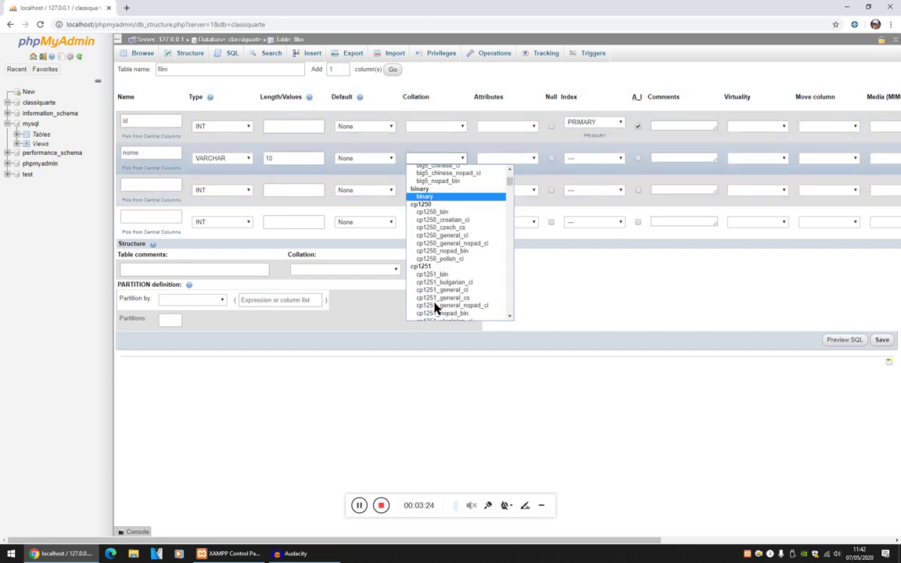
{"action": "left_click", "coordinate": [510, 377]}
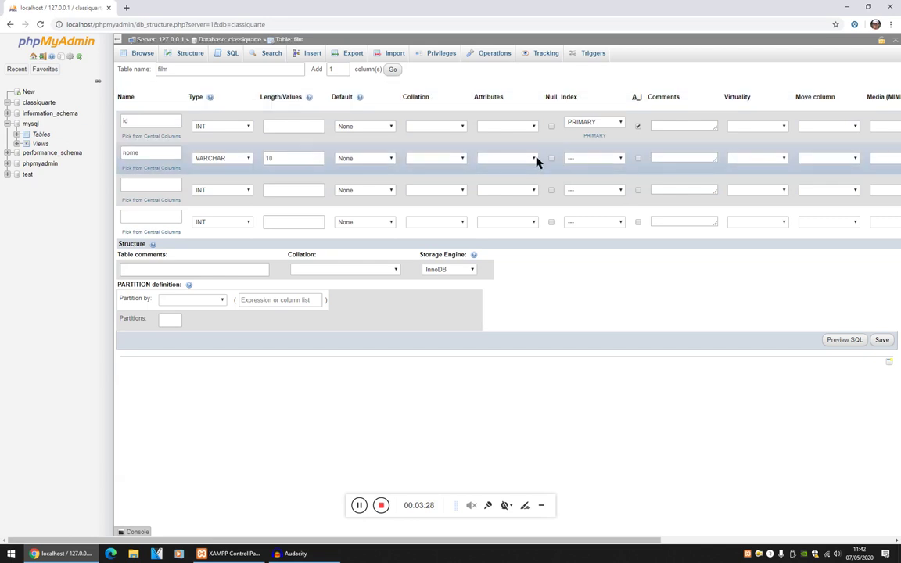
{"action": "left_click", "coordinate": [523, 161]}
{"action": "left_click", "coordinate": [524, 166]}
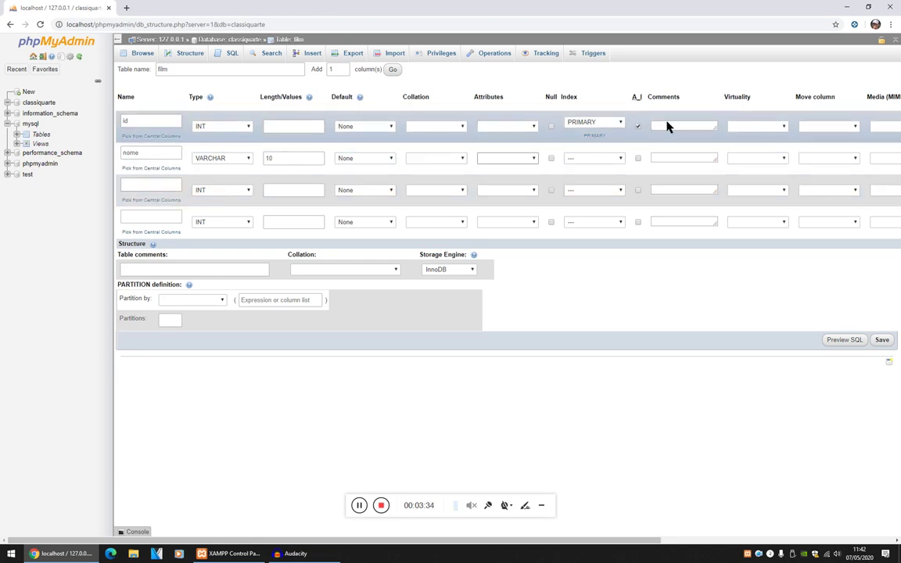
{"action": "left_click", "coordinate": [670, 161]}
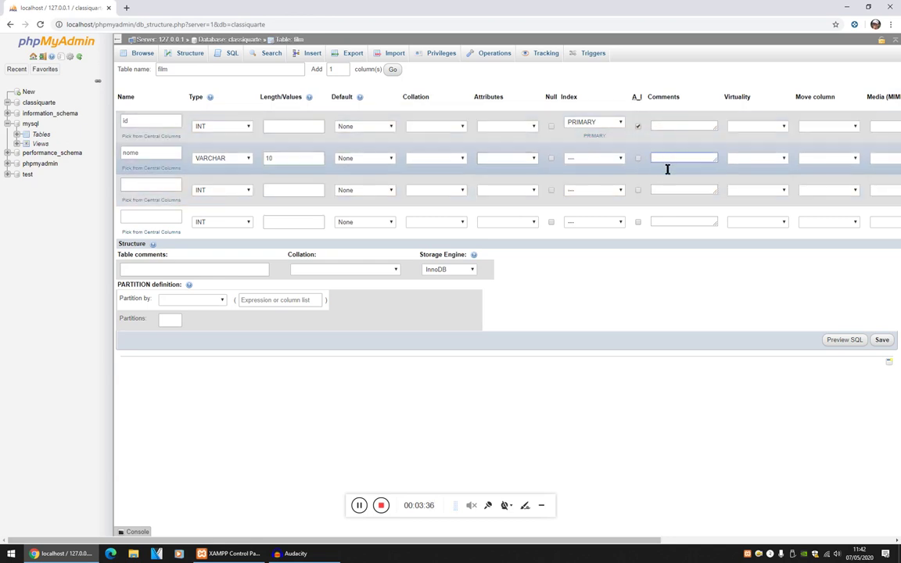
- Define the third column as durata, keeping type INT, and give it the comment "durata in minuti"
{"action": "left_click", "coordinate": [156, 188]}
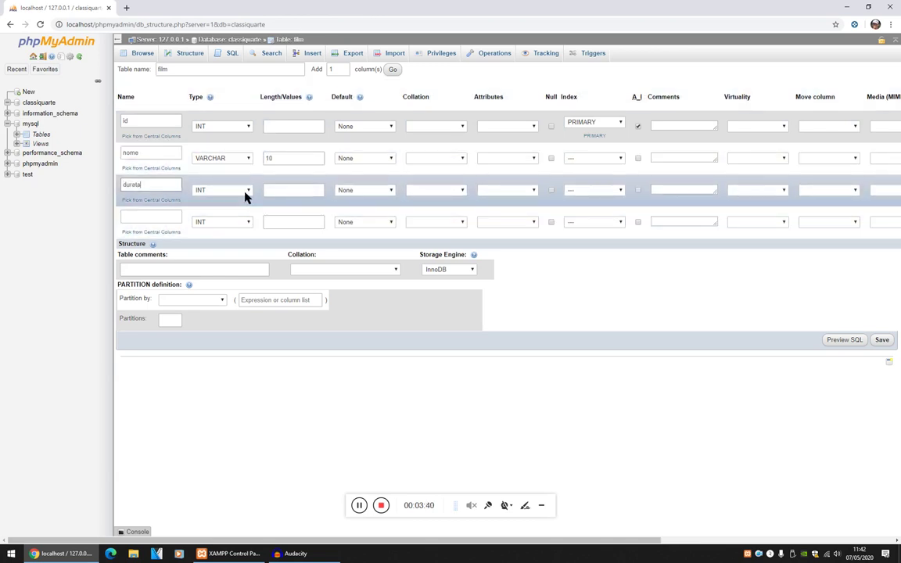
{"action": "left_click", "coordinate": [168, 222]}
{"action": "left_click", "coordinate": [692, 198]}
{"action": "type", "text": "durata in minuti"}
- Define the fourth column as categoria with type VARCHAR and length 10, and save the film table
{"action": "left_click", "coordinate": [159, 224]}
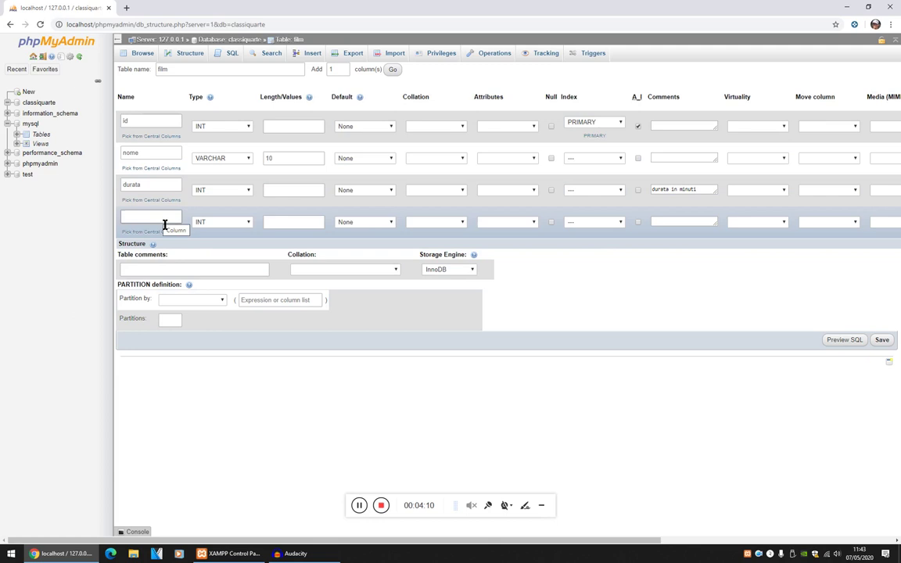
{"action": "type", "text": "categoria"}
{"action": "left_click", "coordinate": [244, 226]}
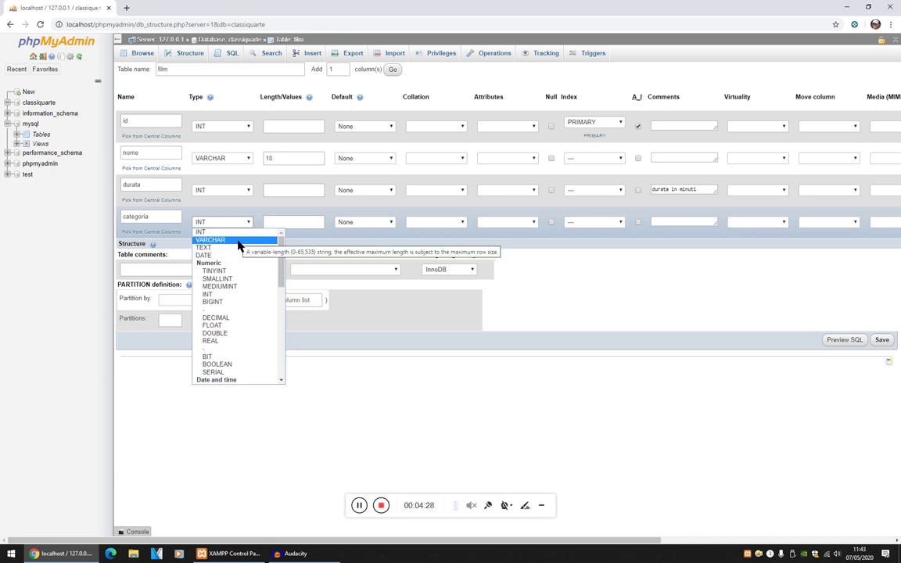
{"action": "left_click", "coordinate": [240, 244]}
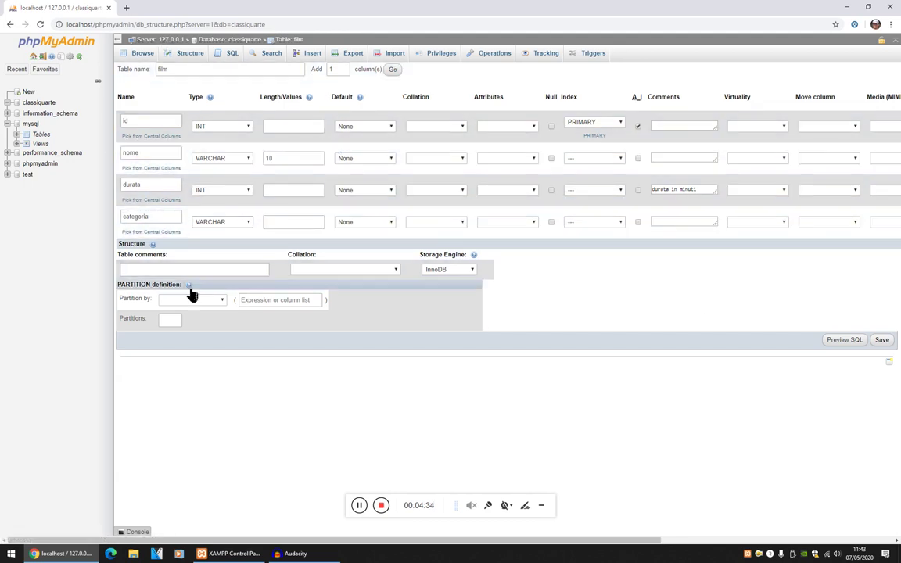
{"action": "left_click", "coordinate": [884, 341]}
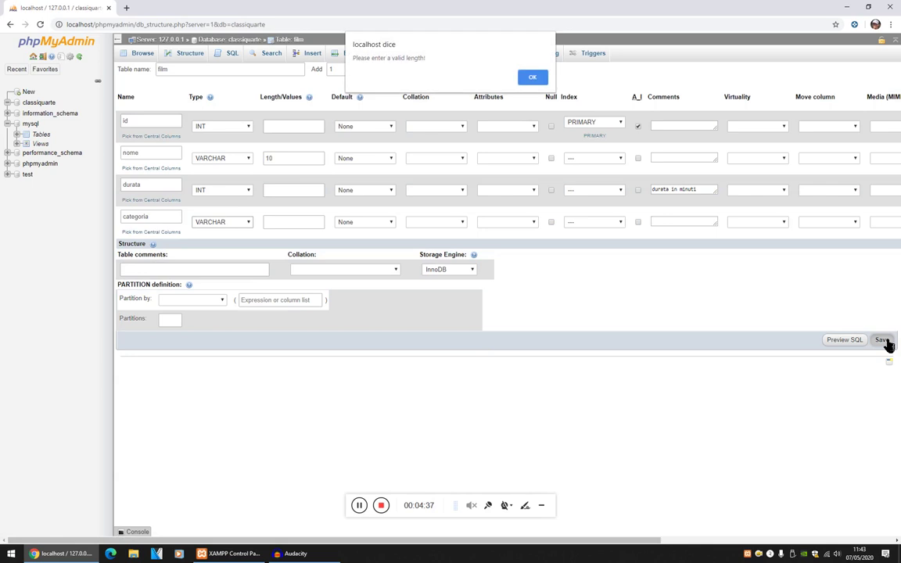
{"action": "left_click", "coordinate": [531, 79]}
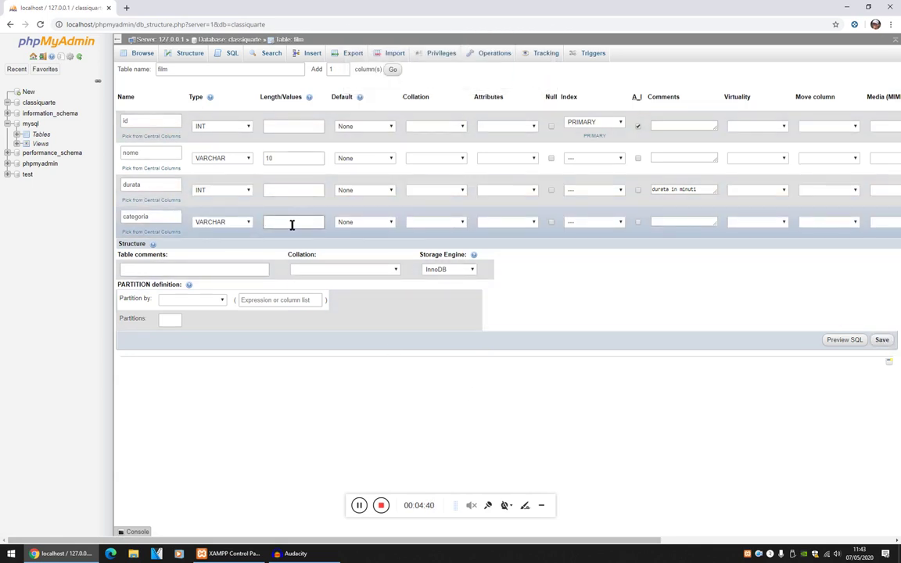
{"action": "left_click", "coordinate": [881, 339]}
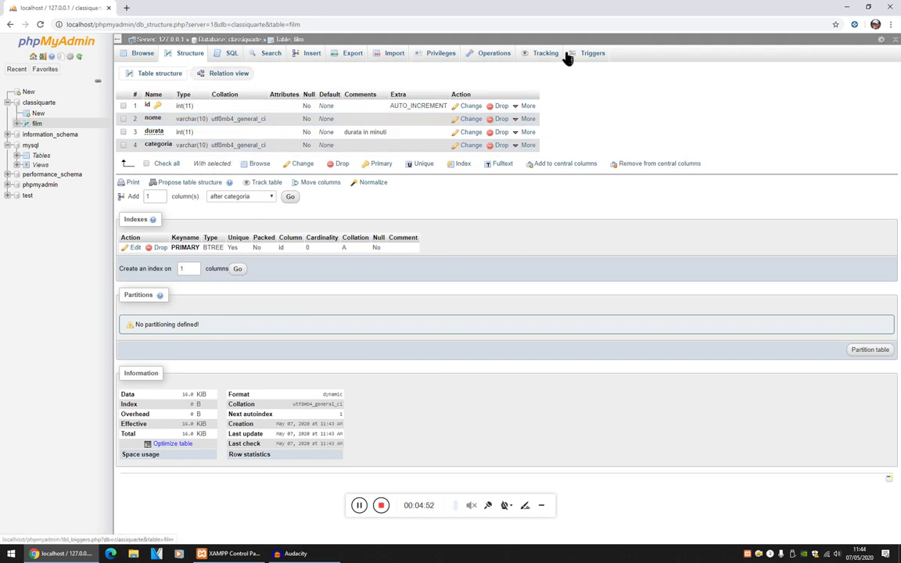
- Run the query SELECT * FROM `film` WHERE 1 on the film table
{"action": "left_click", "coordinate": [231, 56]}
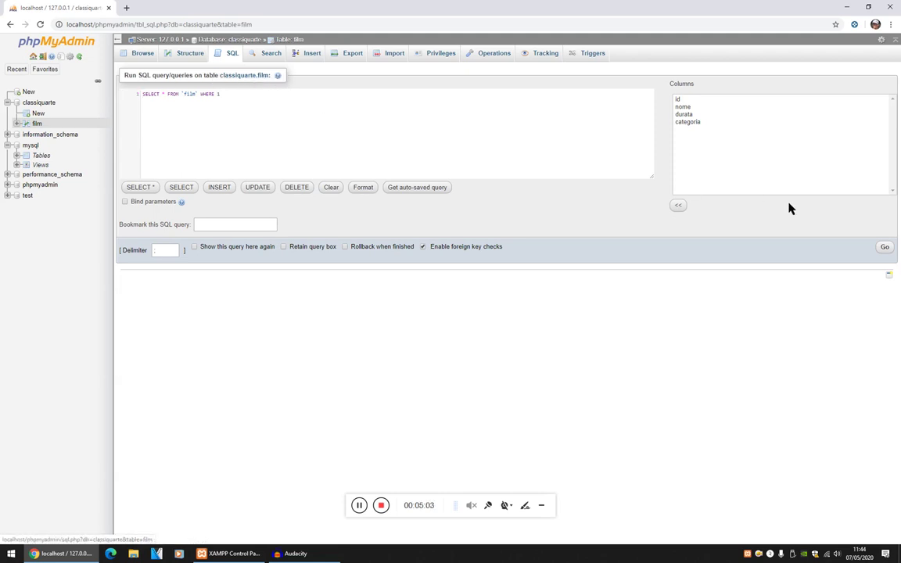
{"action": "left_click", "coordinate": [891, 251]}
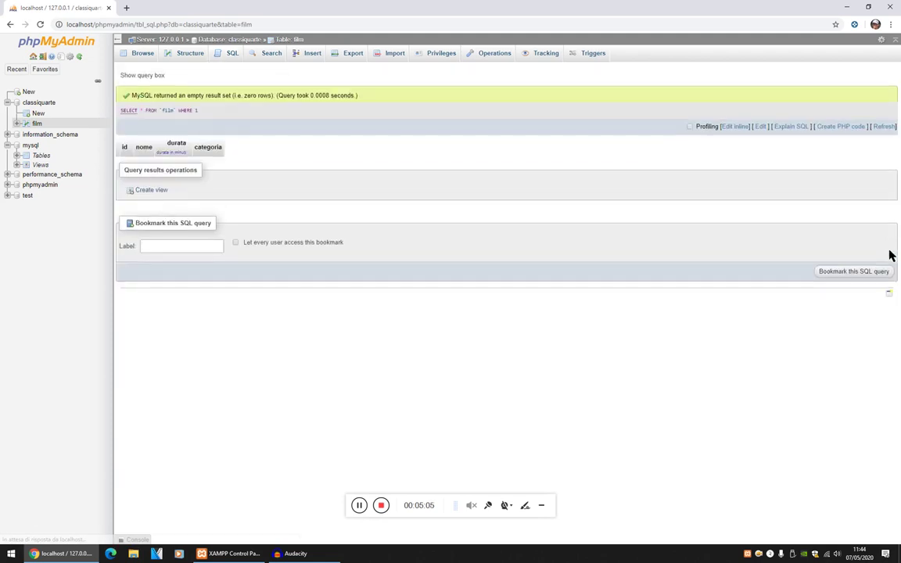
- Insert a row into the film table with nome harry potter, durata 300 and categoria fantasy
{"action": "left_click", "coordinate": [306, 59]}
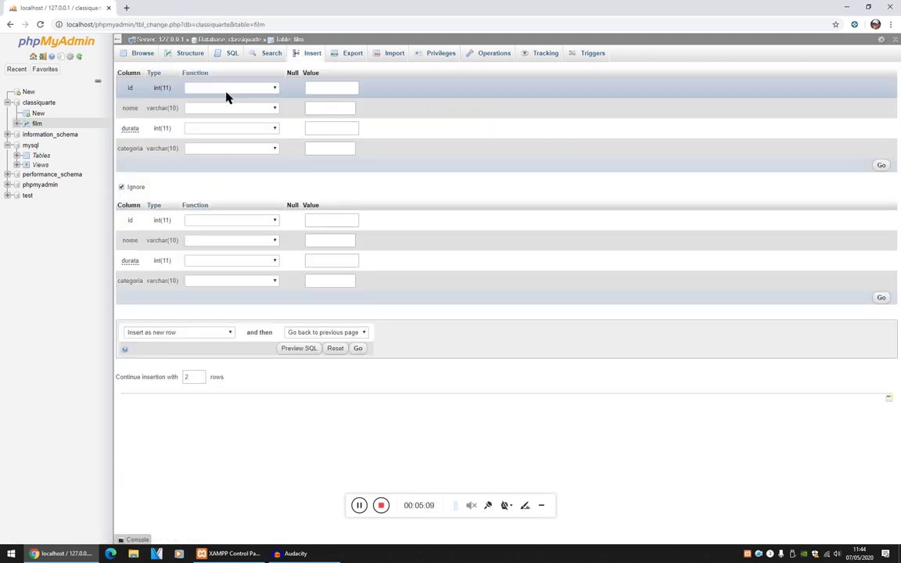
{"action": "left_click", "coordinate": [339, 114]}
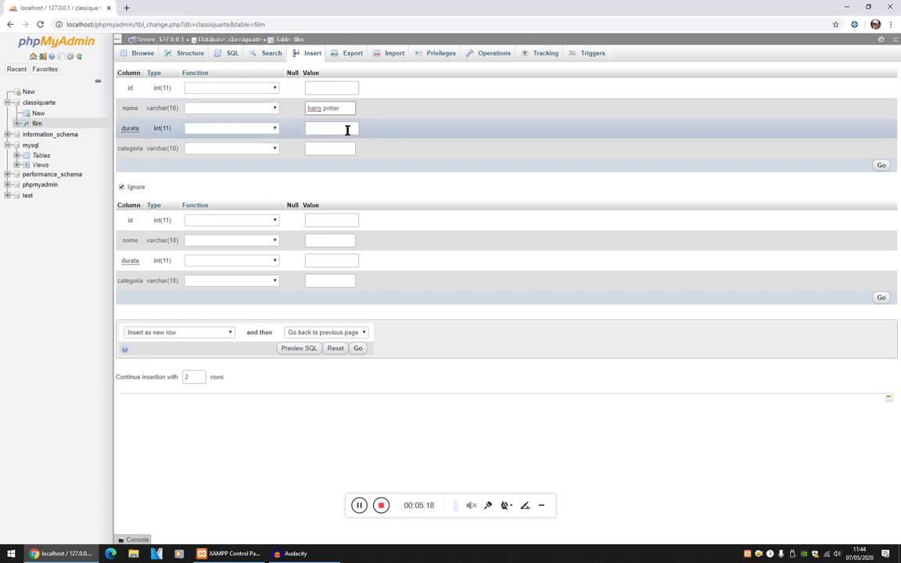
{"action": "left_click", "coordinate": [346, 133]}
{"action": "left_click", "coordinate": [337, 151]}
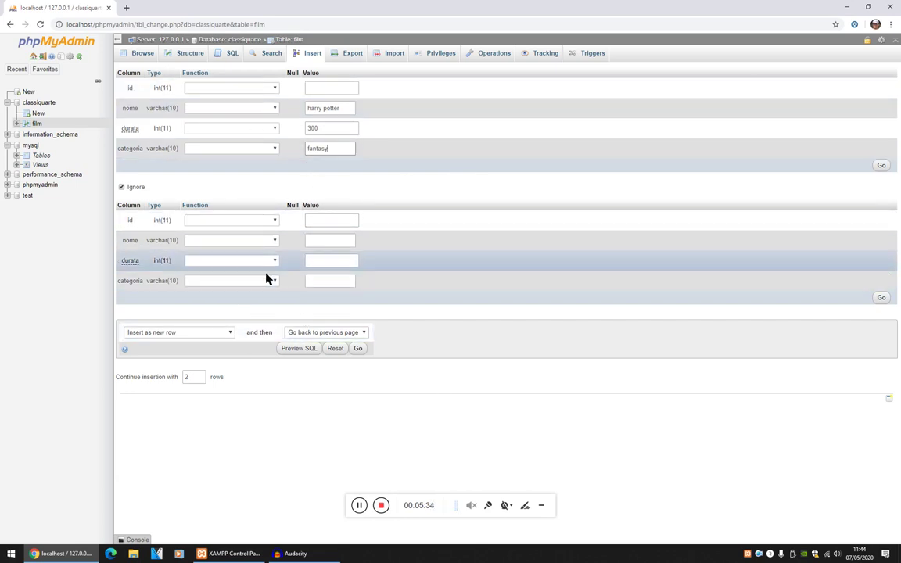
{"action": "left_click", "coordinate": [881, 165]}
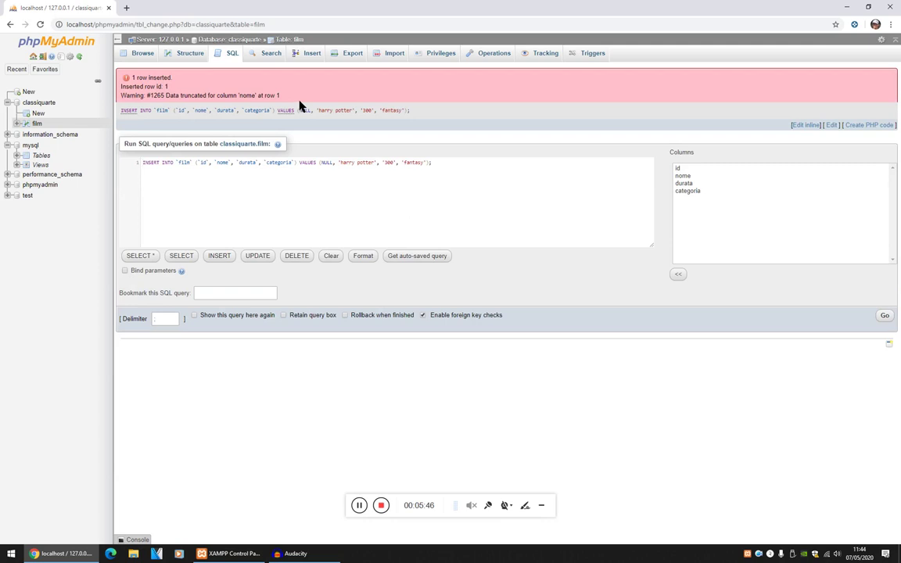
- Browse the film table's records and check the nome value stored in the inserted row
{"action": "left_click", "coordinate": [152, 53]}
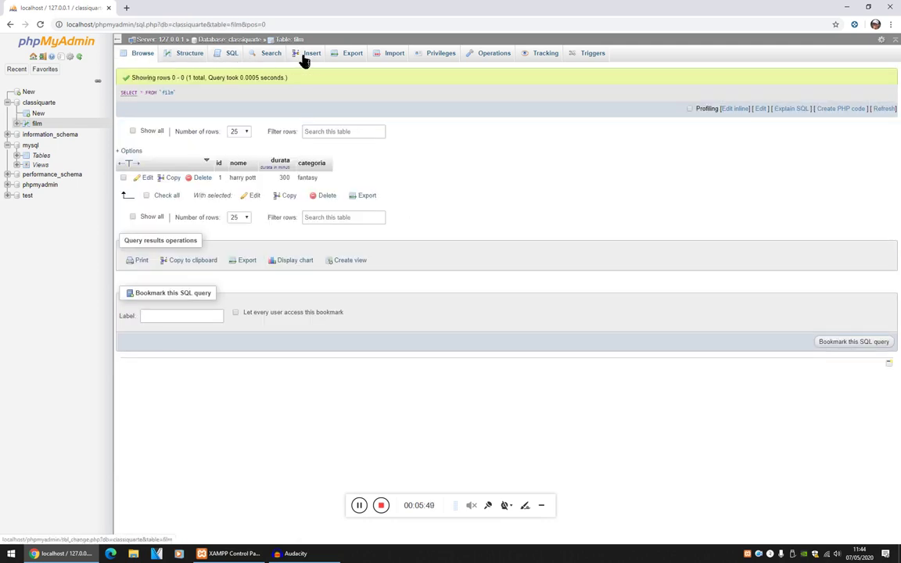
{"action": "double_click", "coordinate": [251, 179]}
{"action": "left_click", "coordinate": [250, 185]}
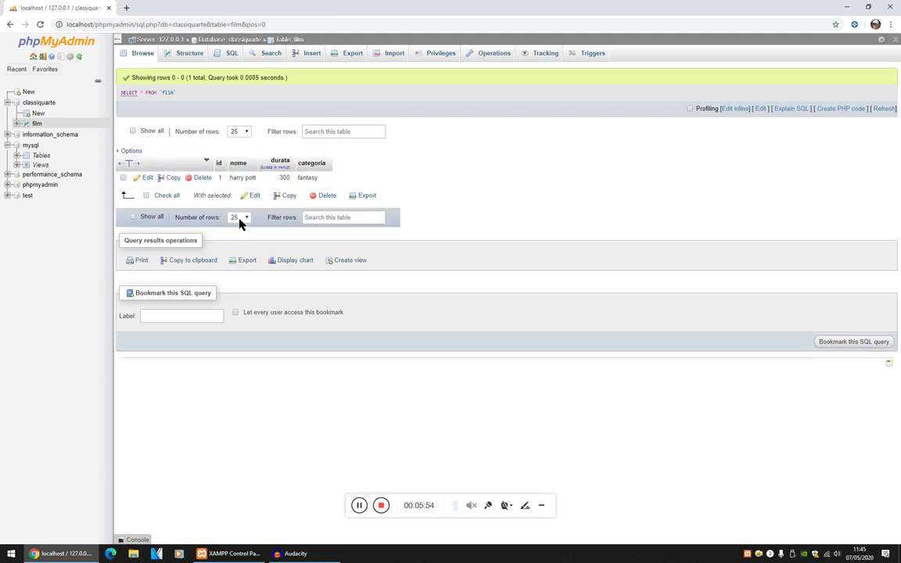
- Change the nome column's length to 20 in the film table's structure and save it
{"action": "left_click", "coordinate": [193, 56]}
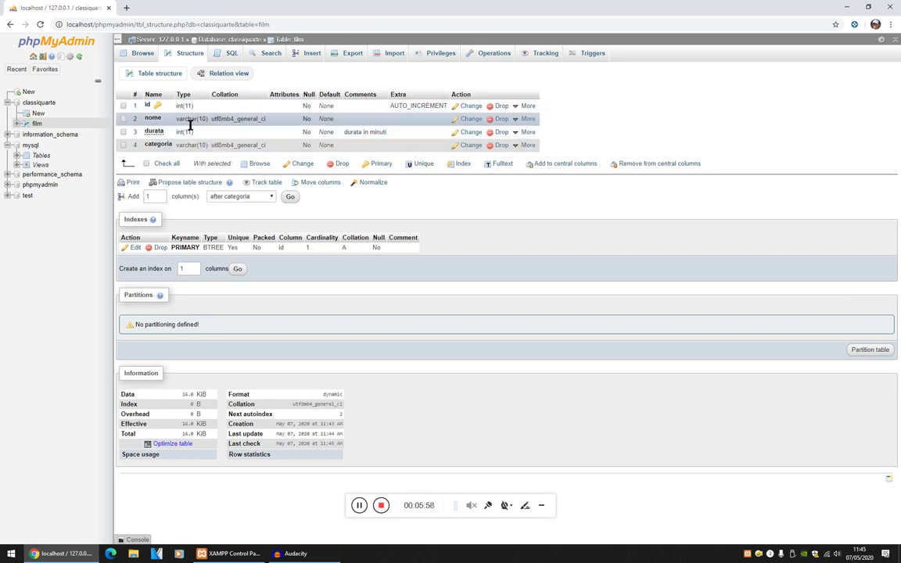
{"action": "left_click", "coordinate": [469, 119]}
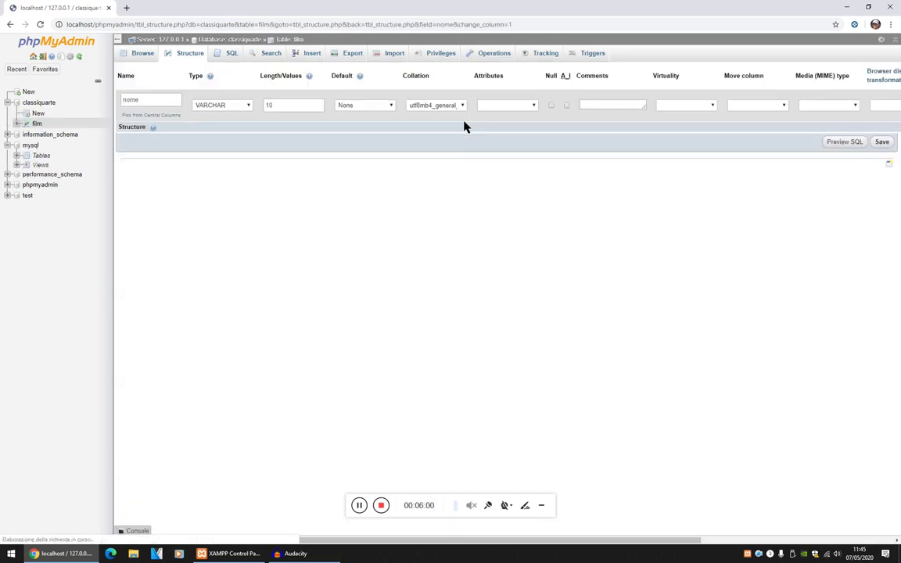
{"action": "left_click_drag", "start_coordinate": [279, 109], "coordinate": [236, 112]}
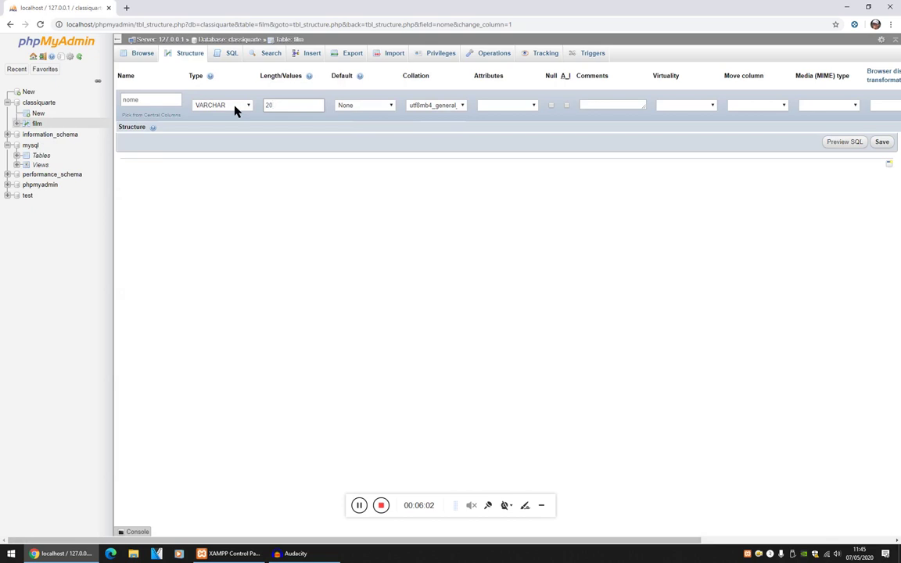
{"action": "type", "text": "20"}
{"action": "left_click", "coordinate": [882, 141]}
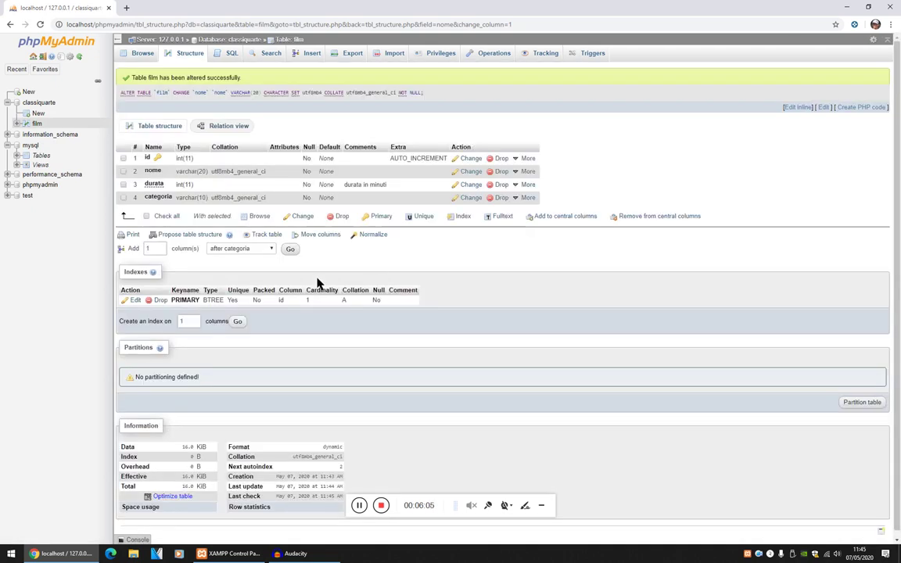
- Edit the film row with id 1 so its nome reads harry potter, and save the row
{"action": "left_click", "coordinate": [143, 55]}
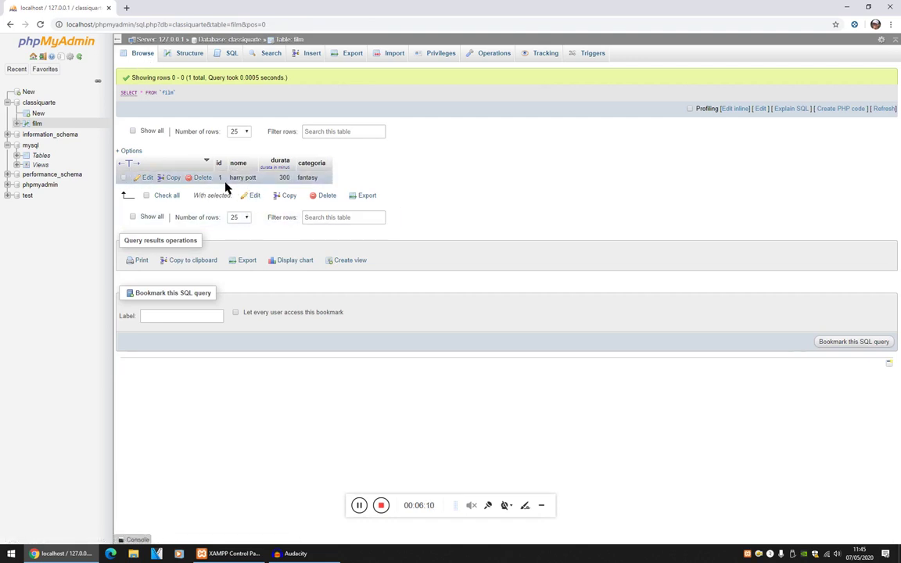
{"action": "left_click", "coordinate": [146, 178]}
{"action": "left_click", "coordinate": [374, 115]}
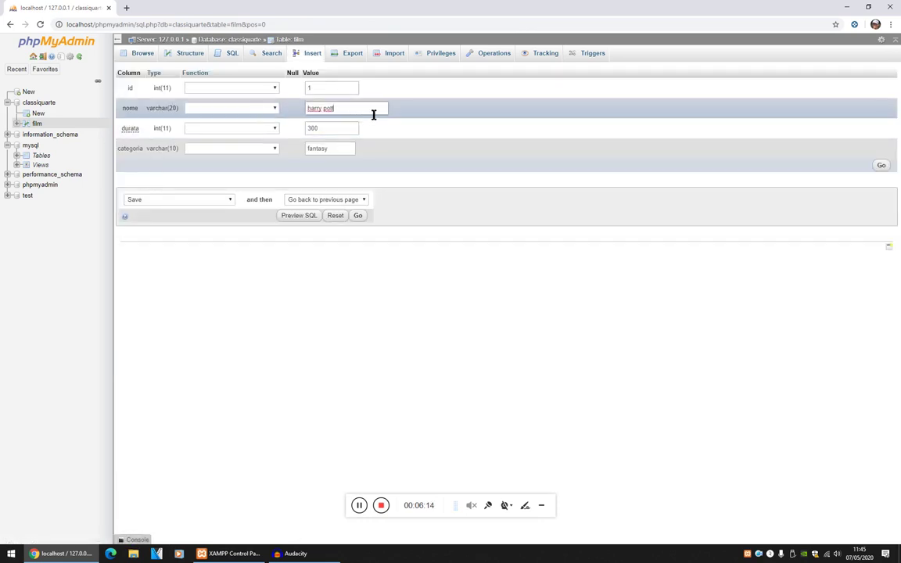
{"action": "type", "text": "er"}
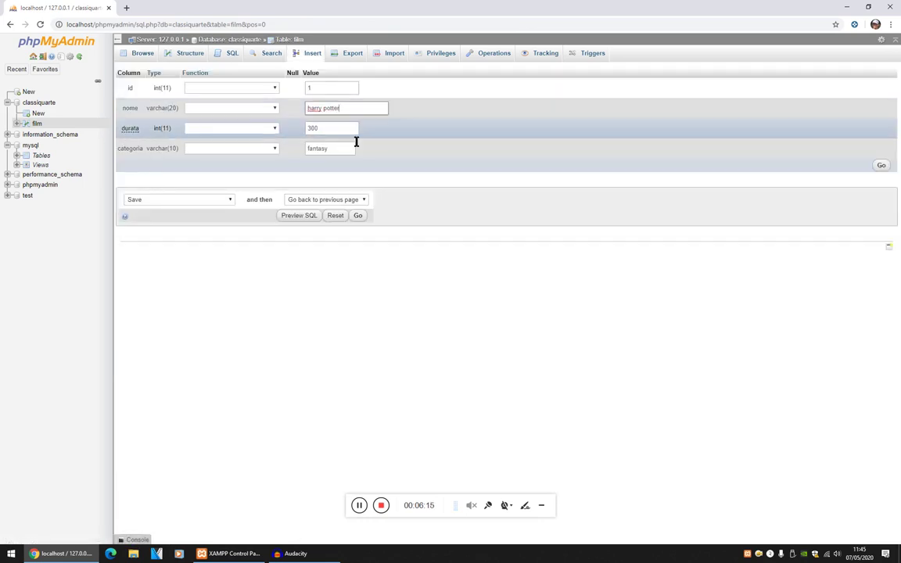
{"action": "left_click", "coordinate": [361, 218]}
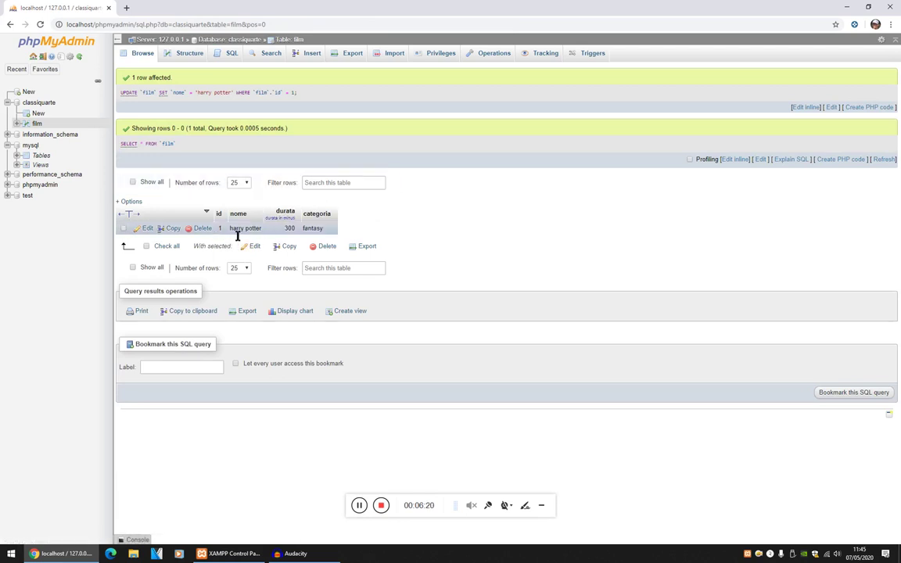
- Insert a second row into the film table with nome signore degli anelli, durata 5000 and categoria fantasy
{"action": "left_click", "coordinate": [309, 55]}
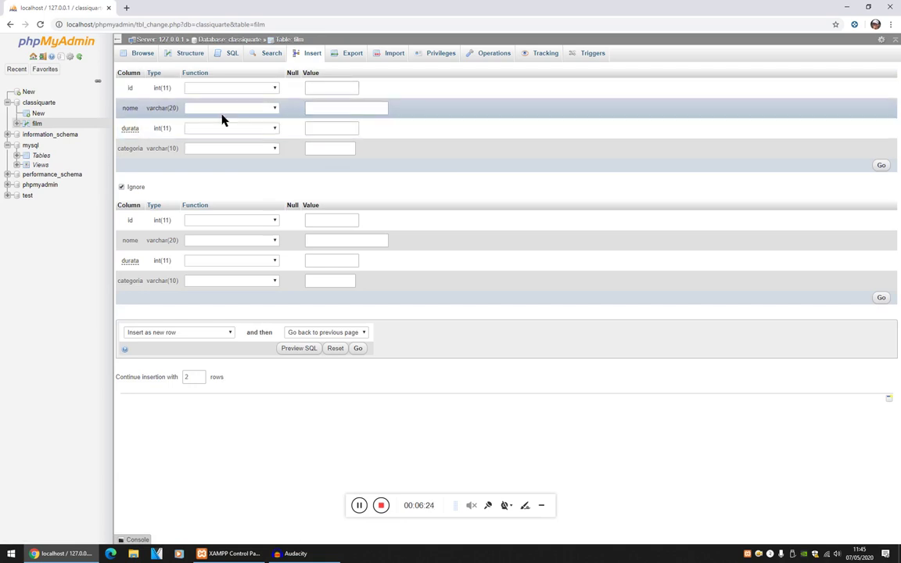
{"action": "left_click", "coordinate": [334, 114]}
{"action": "key", "text": "BackSpace"}
{"action": "key", "text": "BackSpace"}
{"action": "key", "text": "BackSpace"}
{"action": "key", "text": "BackSpace"}
{"action": "key", "text": "BackSpace"}
{"action": "key", "text": "BackSpace"}
{"action": "key", "text": "BackSpace"}
{"action": "key", "text": "Tab"}
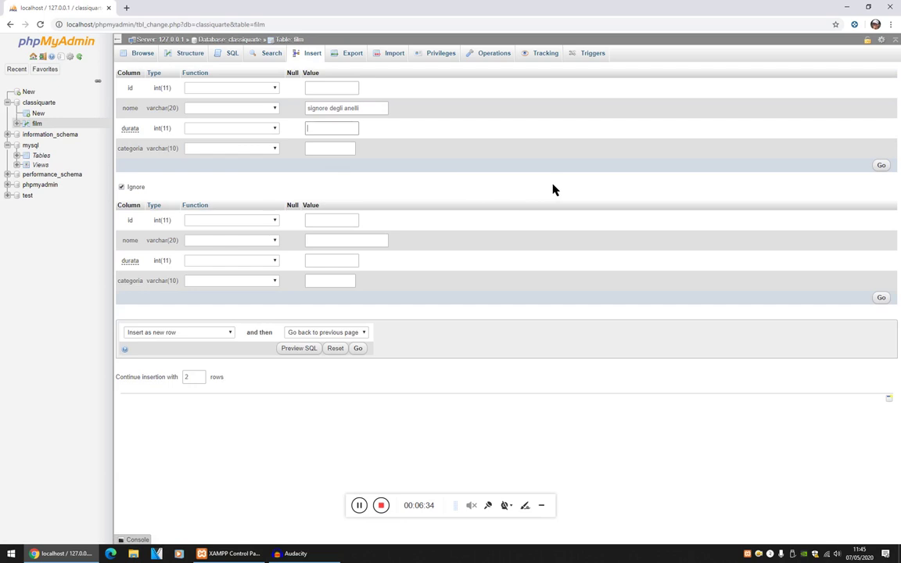
{"action": "left_click", "coordinate": [340, 149]}
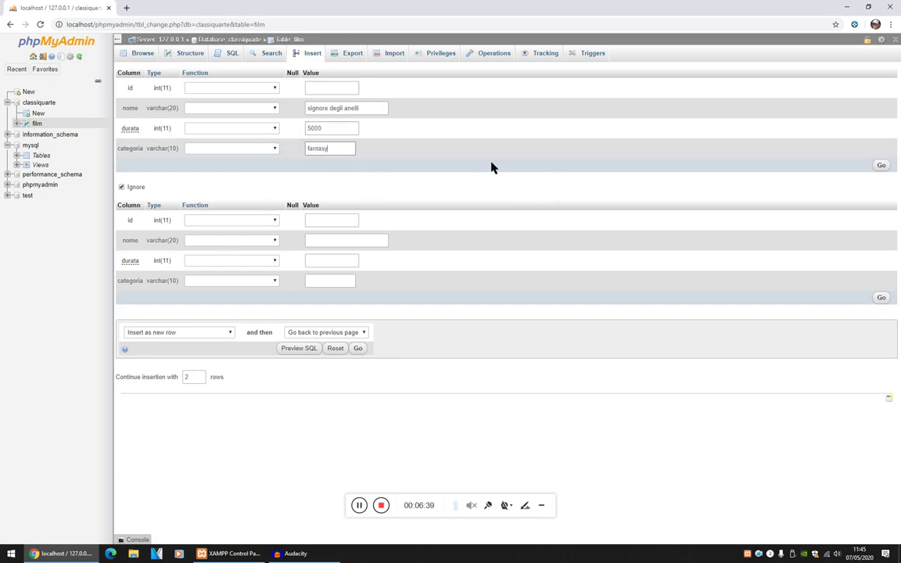
{"action": "left_click", "coordinate": [880, 165]}
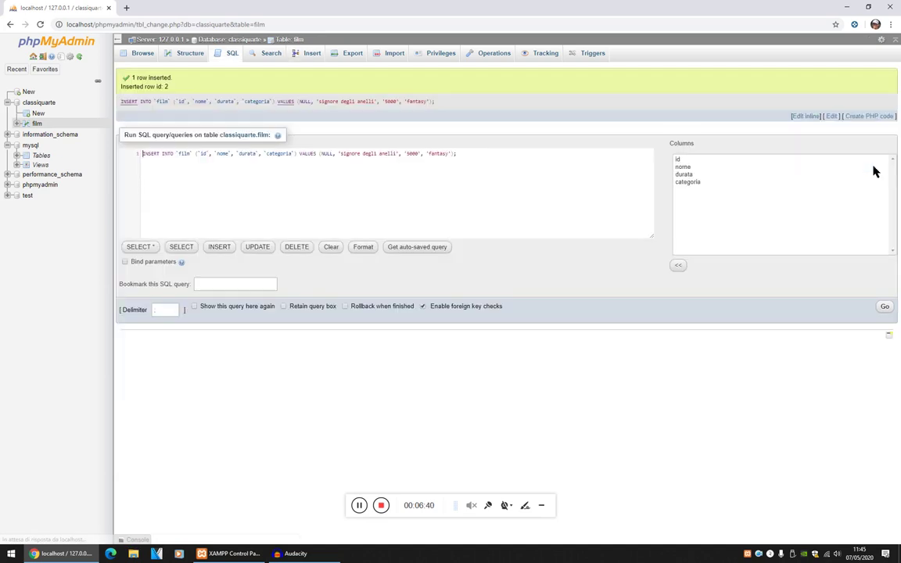
- Review the film table's stored rows and compare them with the blank form for inserting rows
{"action": "left_click", "coordinate": [143, 54]}
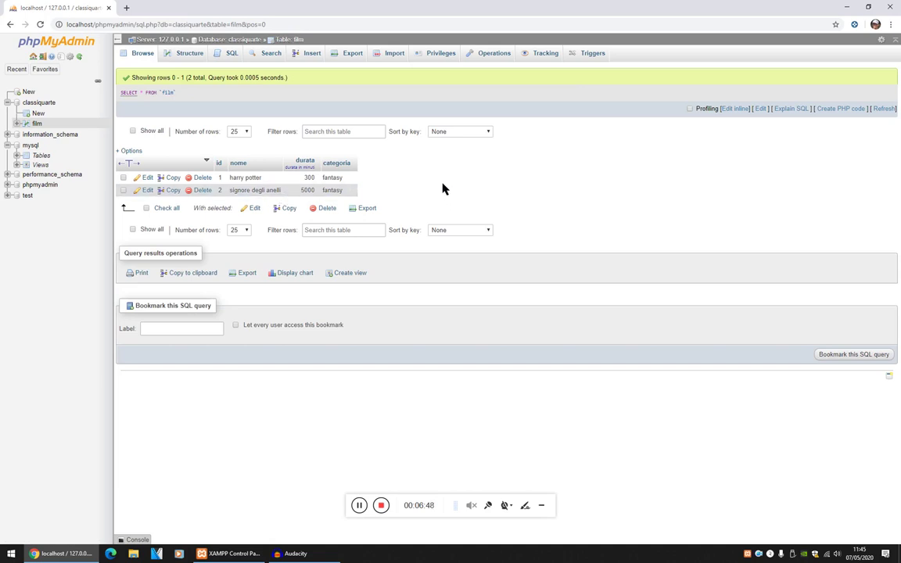
{"action": "left_click", "coordinate": [232, 54]}
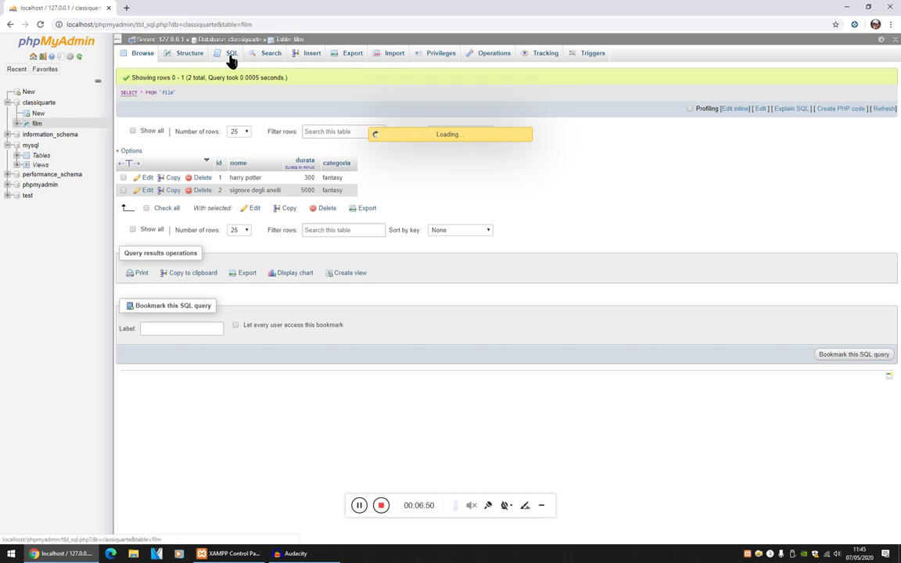
{"action": "left_click", "coordinate": [305, 57]}
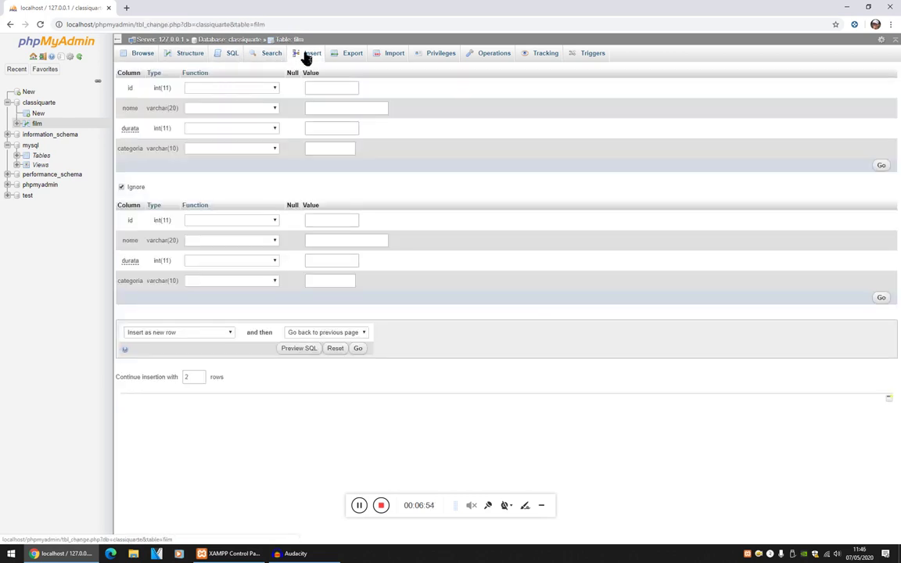
{"action": "left_click", "coordinate": [145, 58]}
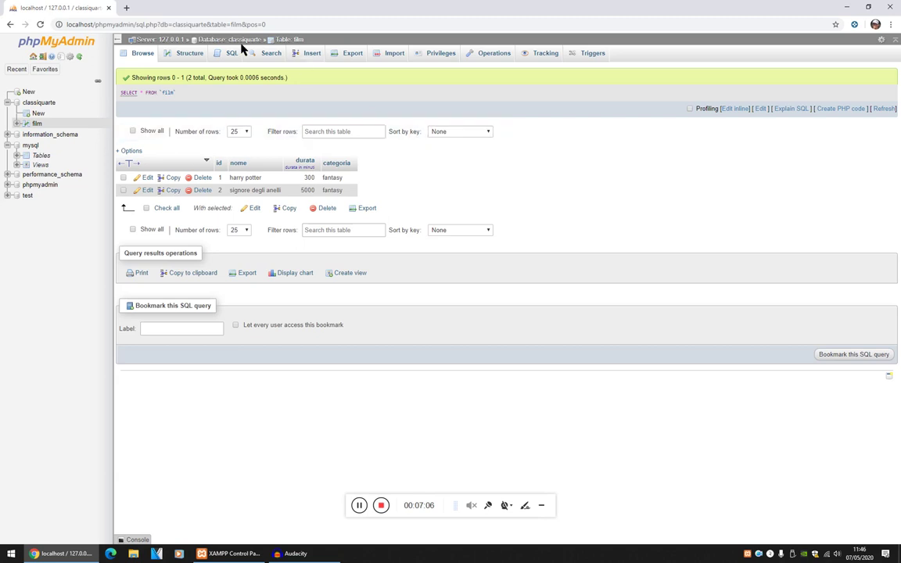
{"action": "left_click", "coordinate": [310, 52]}
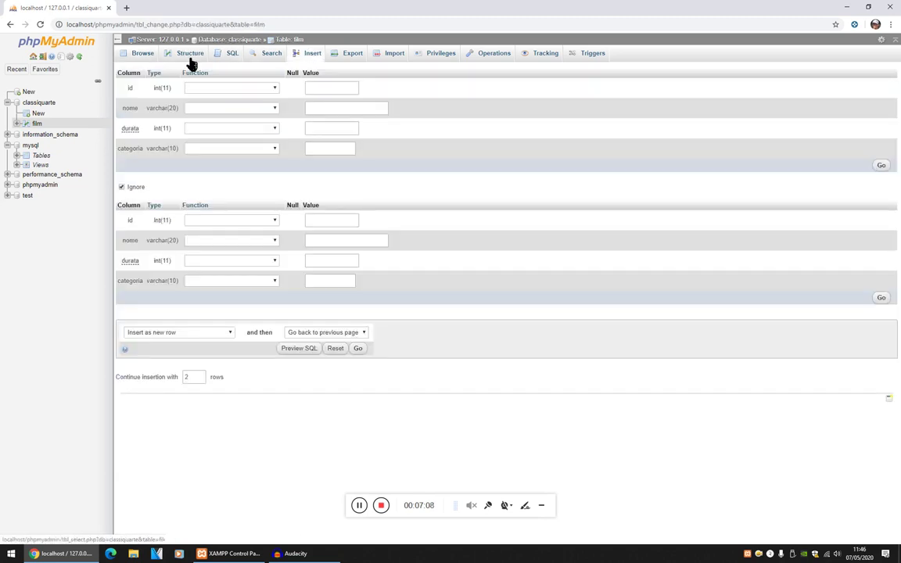
{"action": "left_click", "coordinate": [144, 57]}
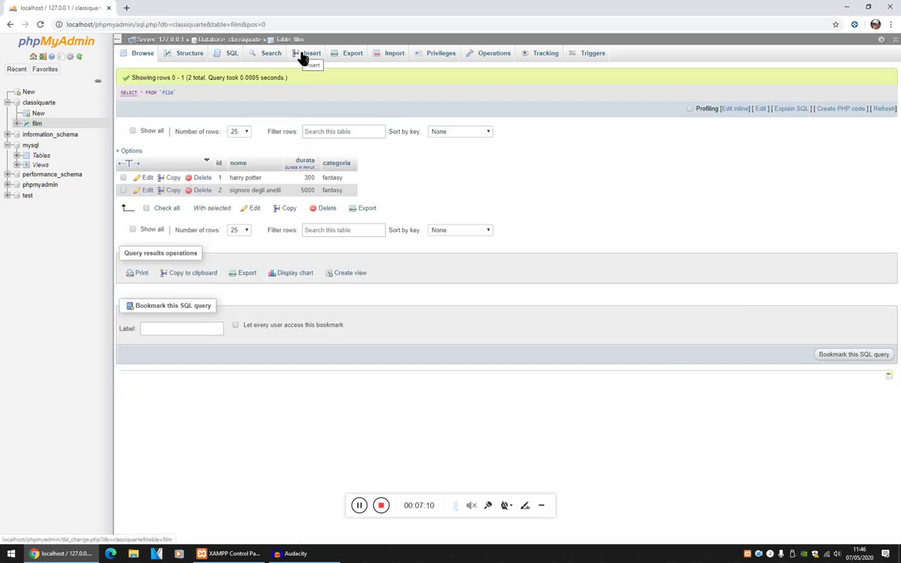
- Insert a row into the film table with nome fast and furious, durata 50 and categoria tamarri, and display the stored rows
{"action": "left_click", "coordinate": [304, 57]}
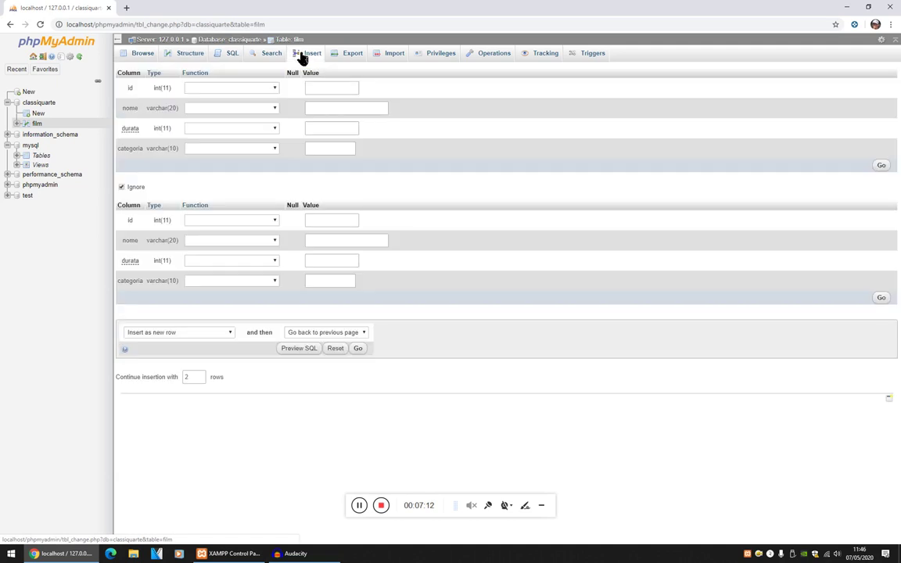
{"action": "left_click", "coordinate": [334, 109]}
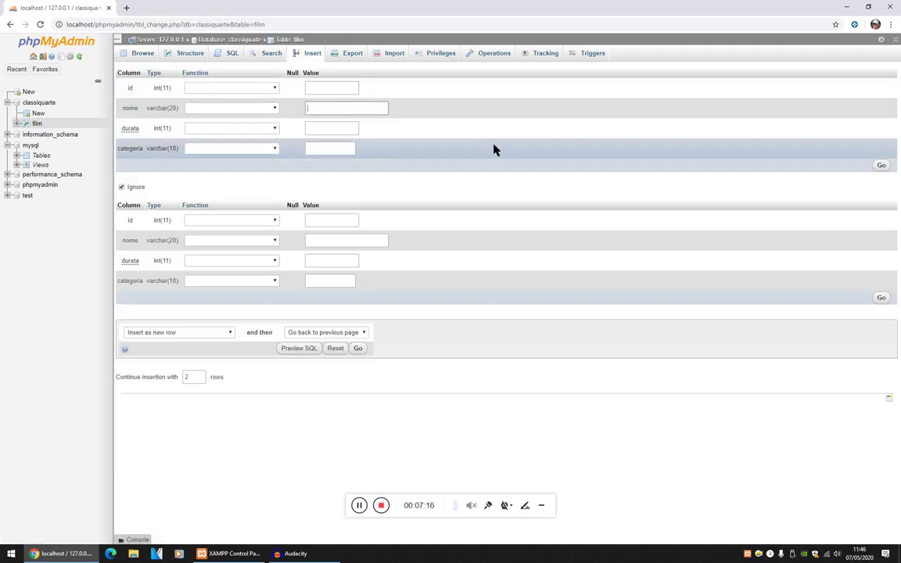
{"action": "type", "text": "fast and furious"}
{"action": "left_click", "coordinate": [342, 128]}
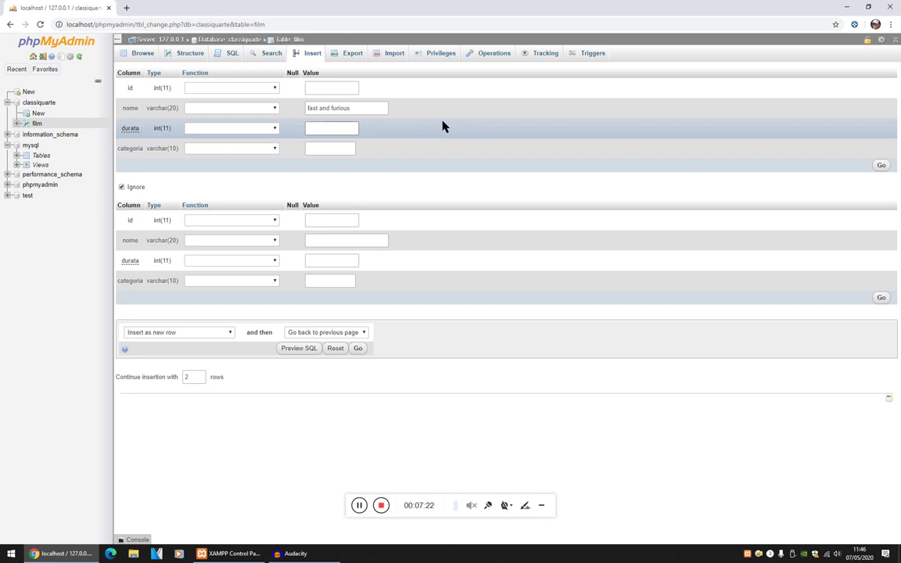
{"action": "type", "text": "50"}
{"action": "left_click", "coordinate": [341, 151]}
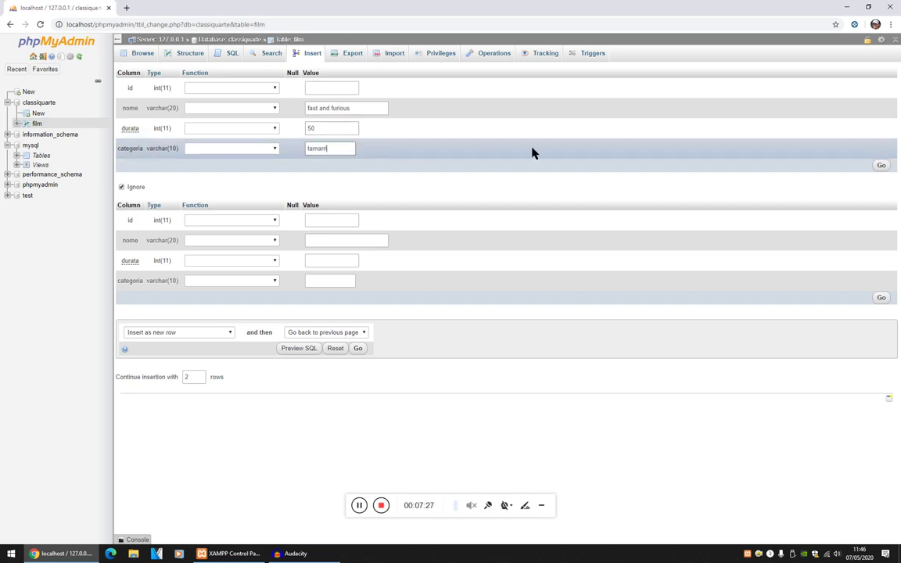
{"action": "type", "text": "tamarri"}
{"action": "left_click", "coordinate": [881, 166]}
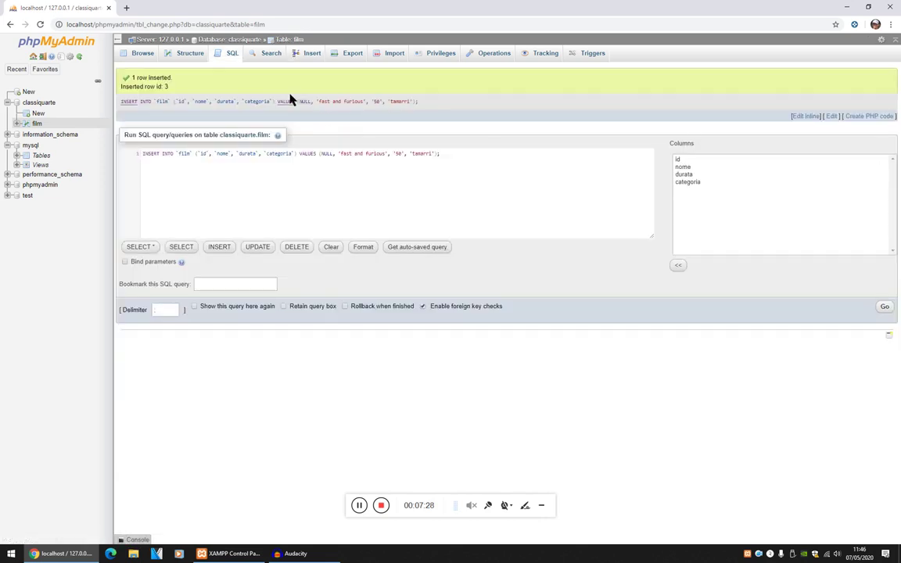
{"action": "left_click", "coordinate": [141, 54]}
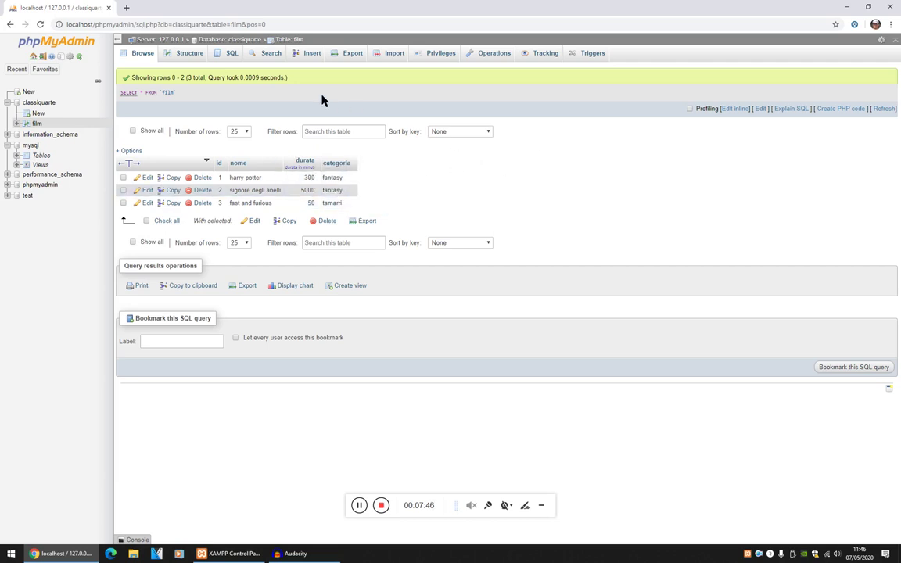
- Enlarge the page view and run the SQL query SELECT * FROM `film` WHERE 1 on the film table
{"action": "left_click", "coordinate": [234, 56]}
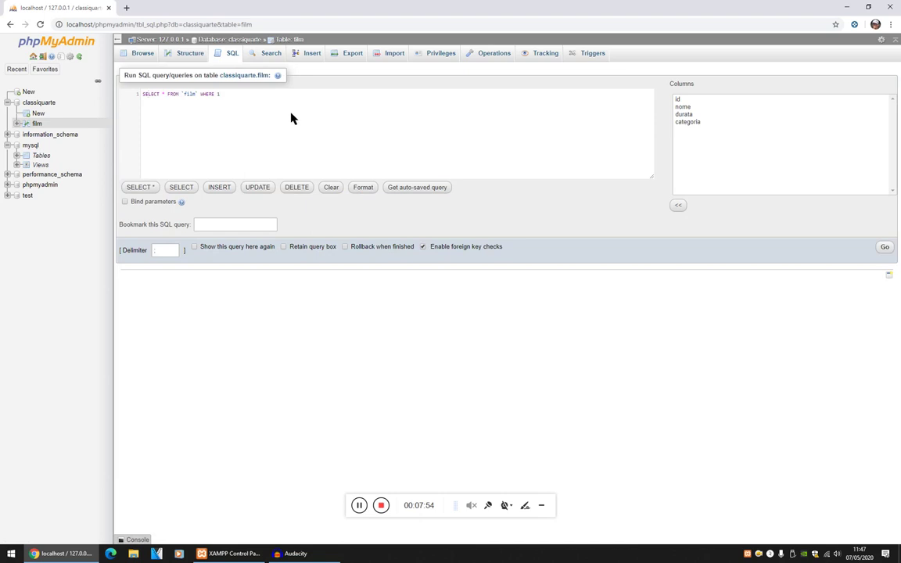
{"action": "key", "text": "ctrl+plus"}
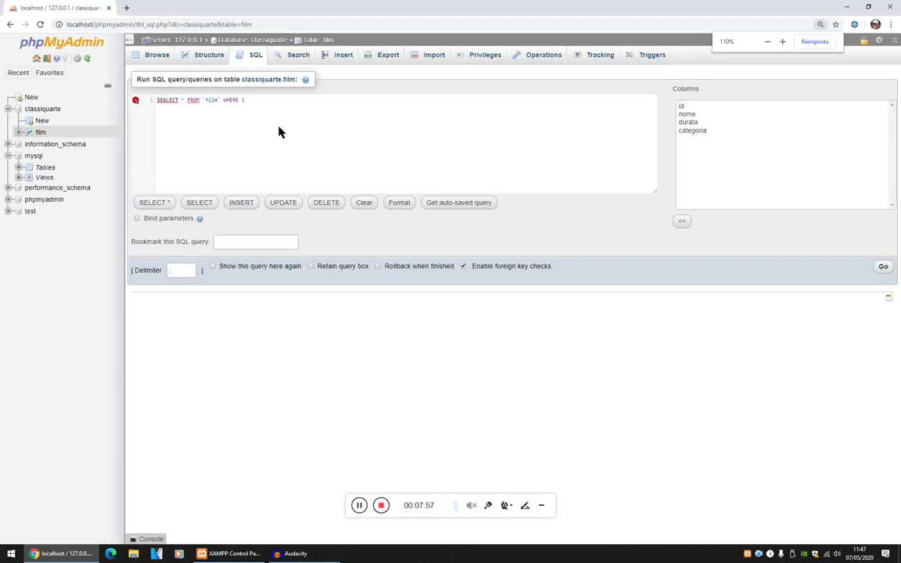
{"action": "key", "text": "ctrl+plus"}
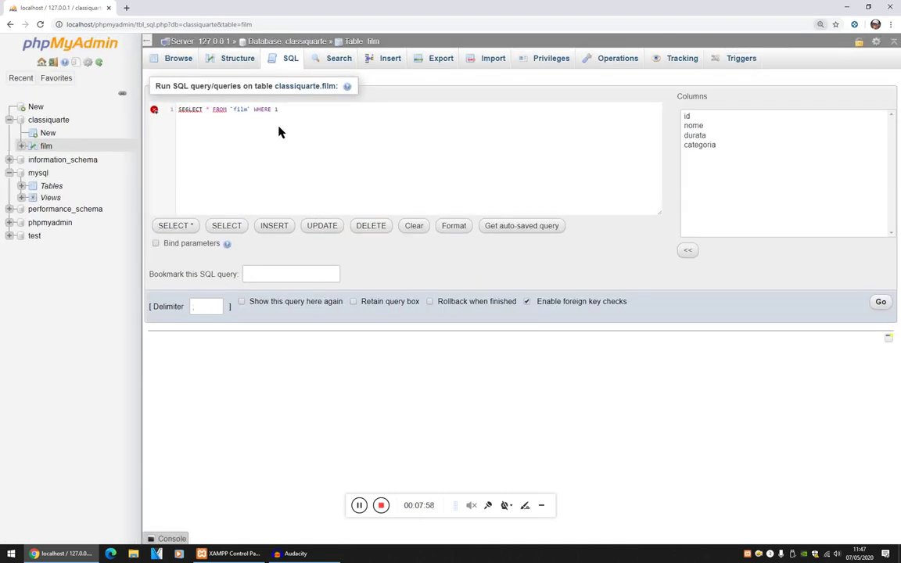
{"action": "left_click_drag", "start_coordinate": [227, 115], "coordinate": [252, 115]}
{"action": "double_click", "coordinate": [229, 115]}
{"action": "left_click", "coordinate": [251, 111]}
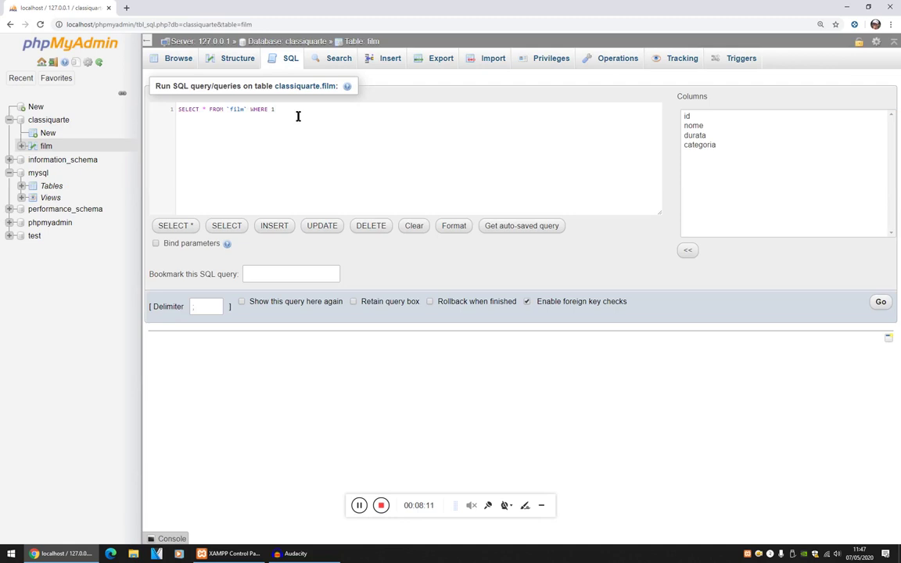
{"action": "left_click", "coordinate": [297, 116]}
{"action": "left_click", "coordinate": [880, 302]}
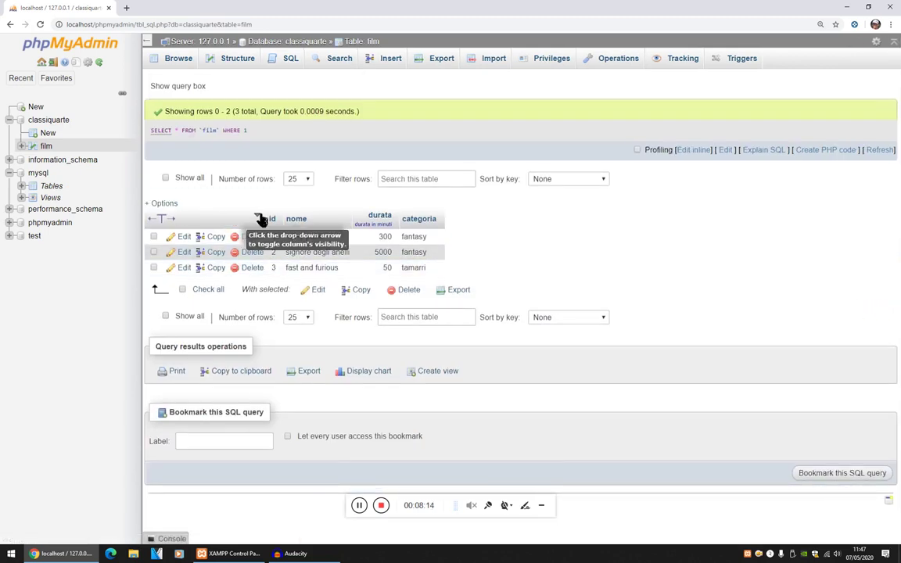
- Try to query the film table with the condition genere=fantasy, leaving the value unquoted
{"action": "left_click", "coordinate": [270, 58]}
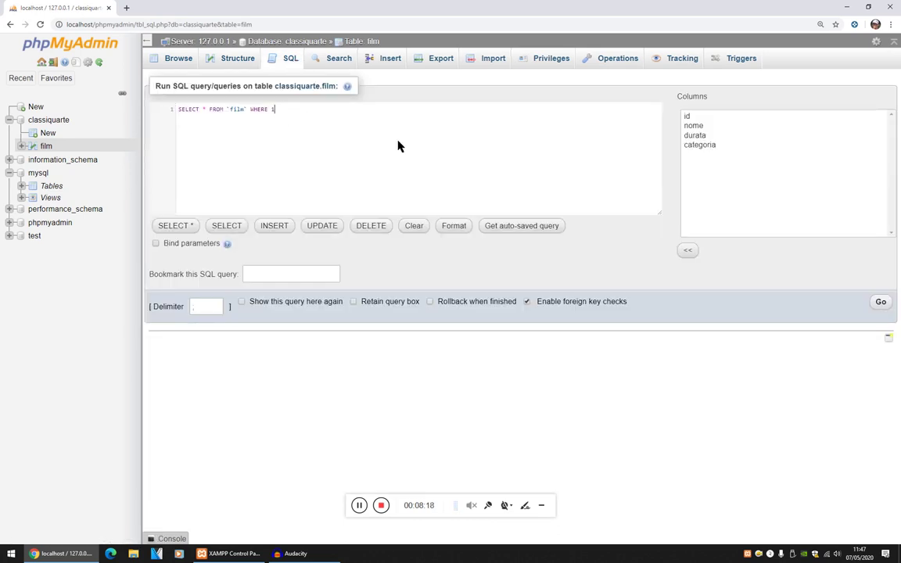
{"action": "key", "text": "BackSpace"}
{"action": "type", "text": "genere="}
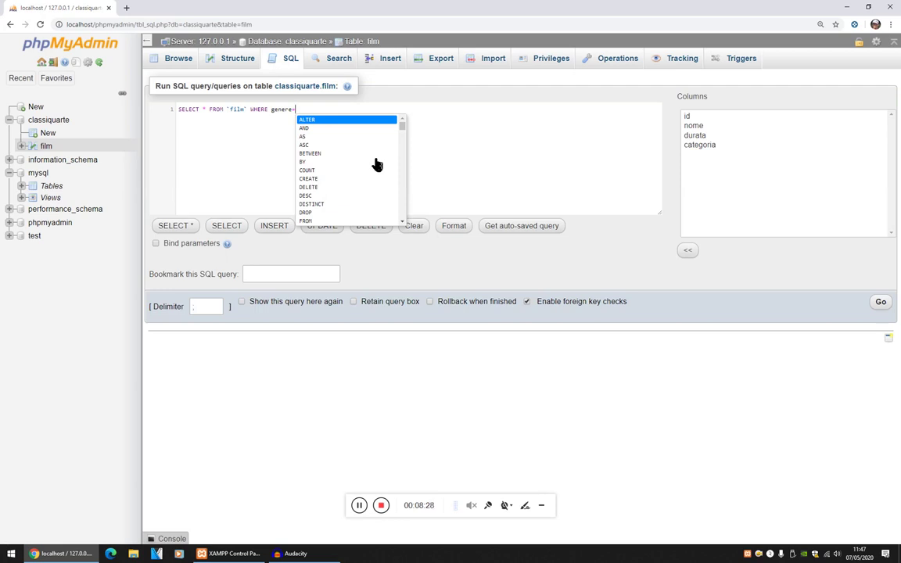
{"action": "type", "text": "fantasy"}
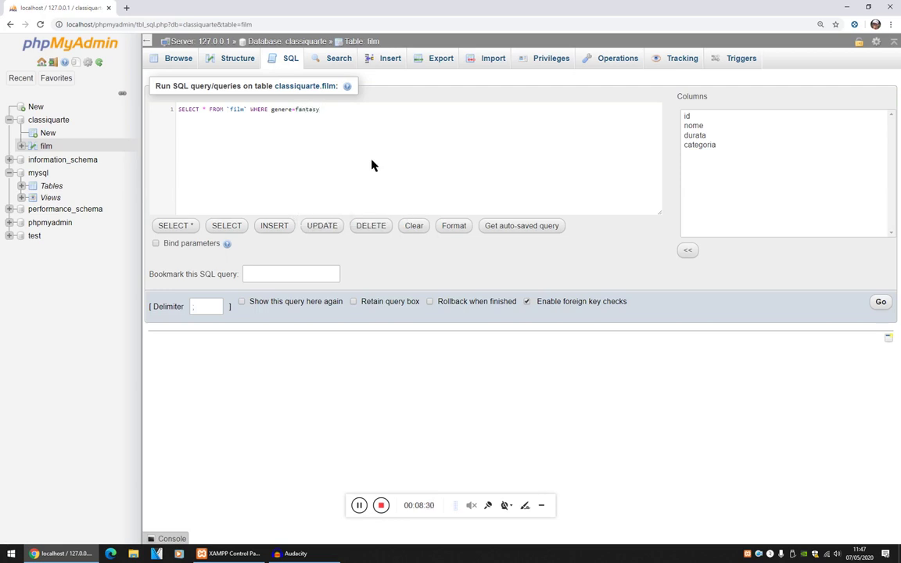
{"action": "left_click", "coordinate": [884, 305]}
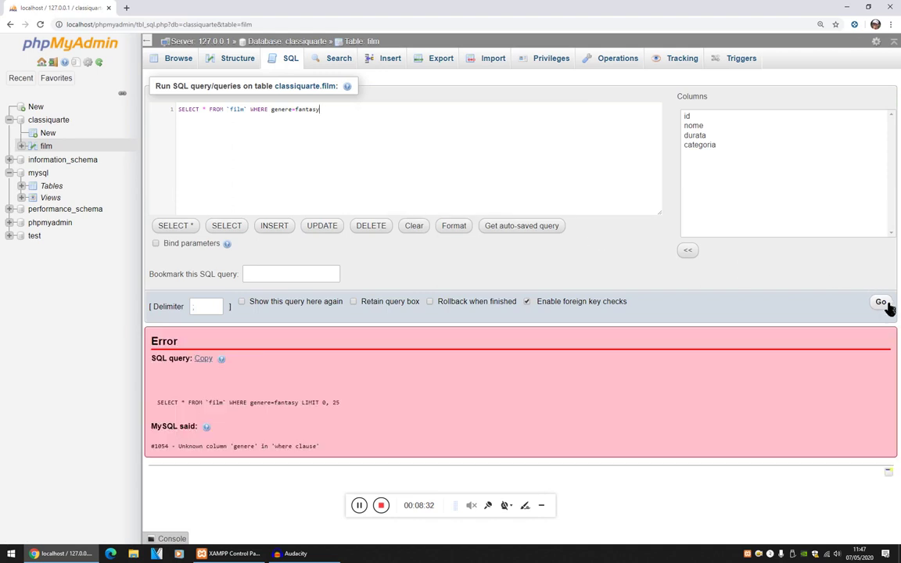
- Put double quotes around fantasy in the genere condition and try running the film query again
{"action": "left_click", "coordinate": [296, 110]}
{"action": "type", "text": "\""}
{"action": "left_click", "coordinate": [321, 126]}
{"action": "type", "text": "\""}
{"action": "left_click", "coordinate": [880, 302]}
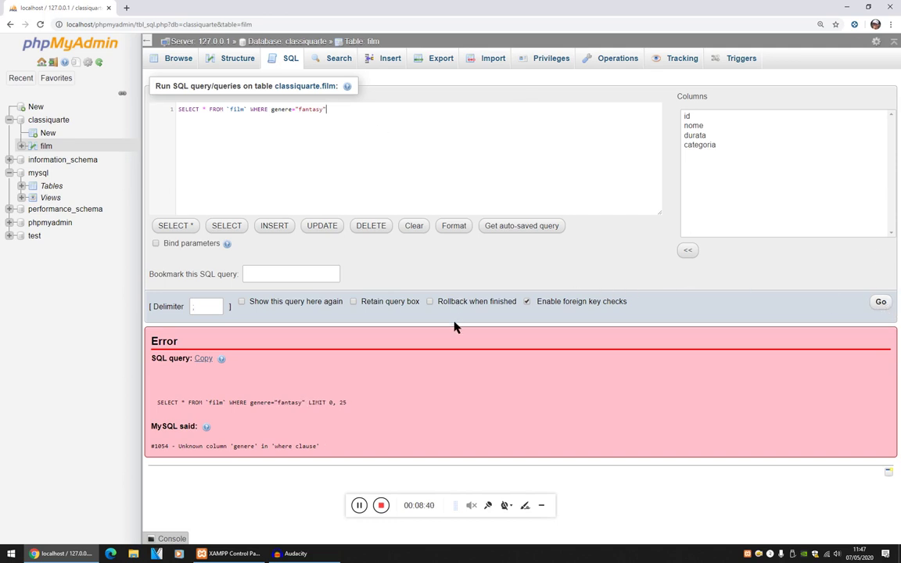
- Check the film table's column names and run the query SELECT * FROM `film` WHERE categoria="fantasy"
{"action": "left_click", "coordinate": [177, 63]}
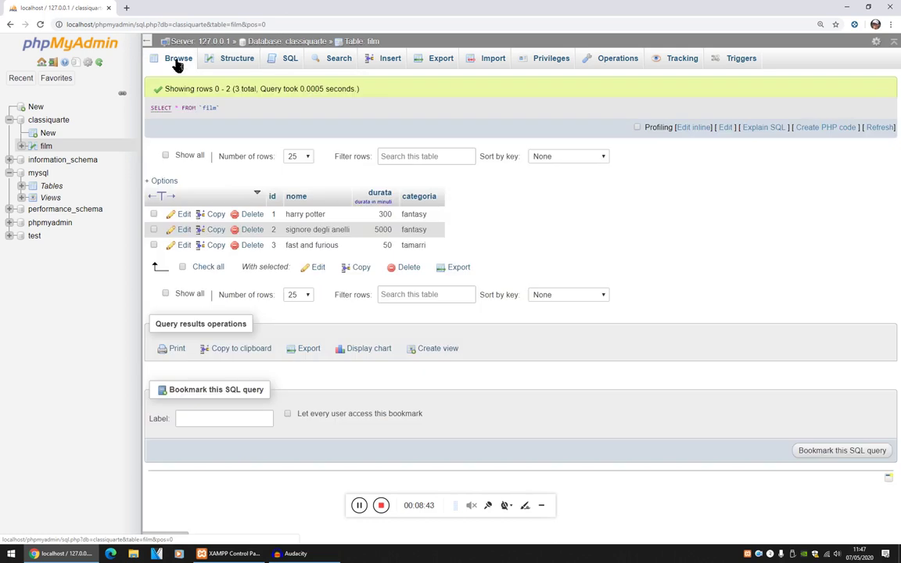
{"action": "left_click", "coordinate": [285, 57]}
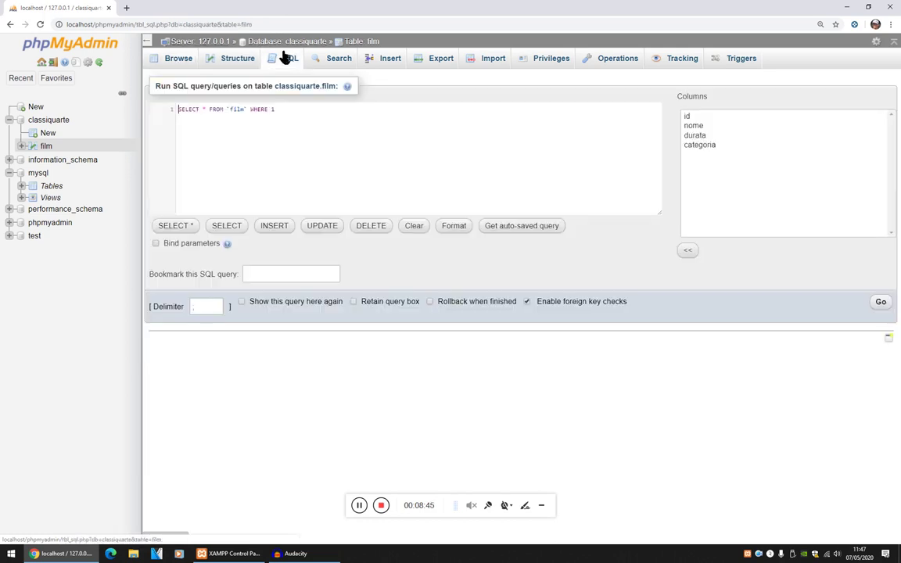
{"action": "key", "text": "BackSpace"}
{"action": "type", "text": "c"}
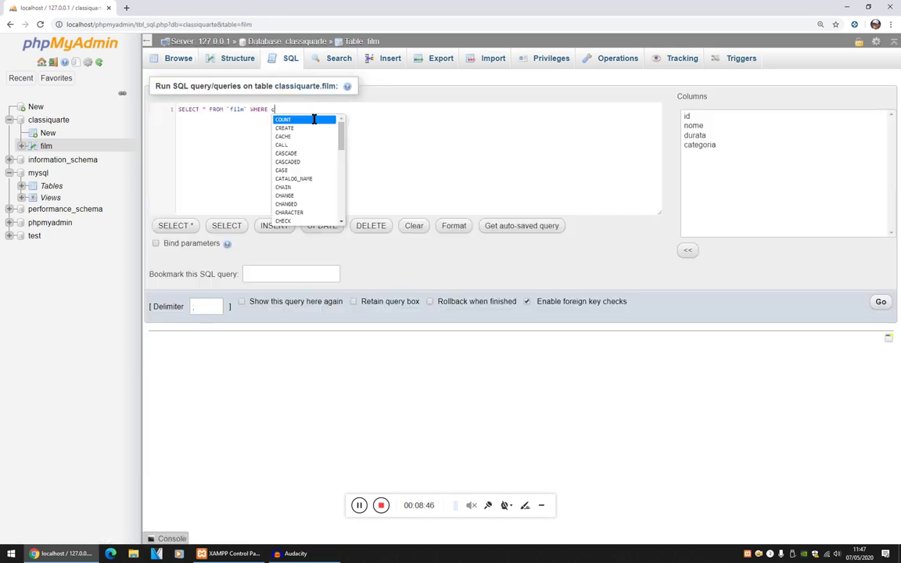
{"action": "type", "text": "ategoria="}
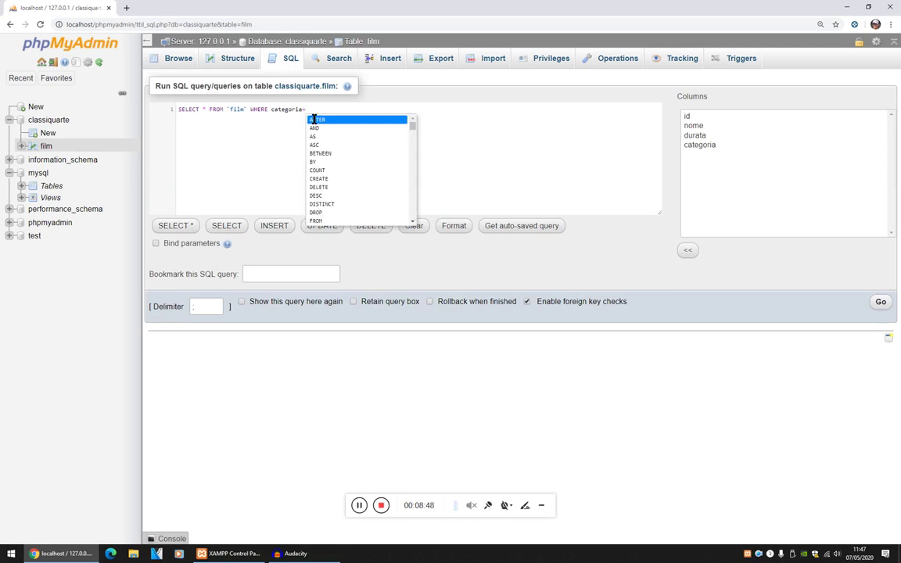
{"action": "type", "text": "'"}
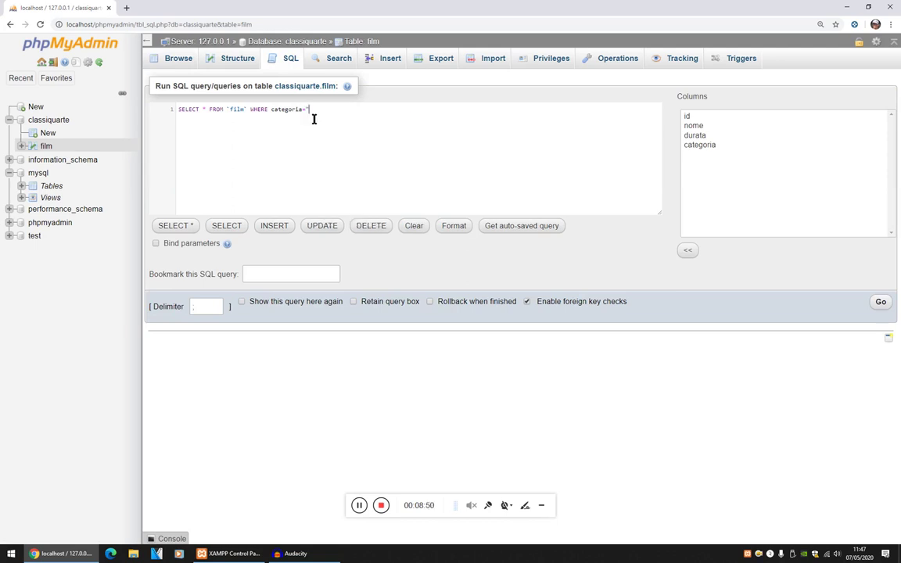
{"action": "type", "text": "fantasy'"}
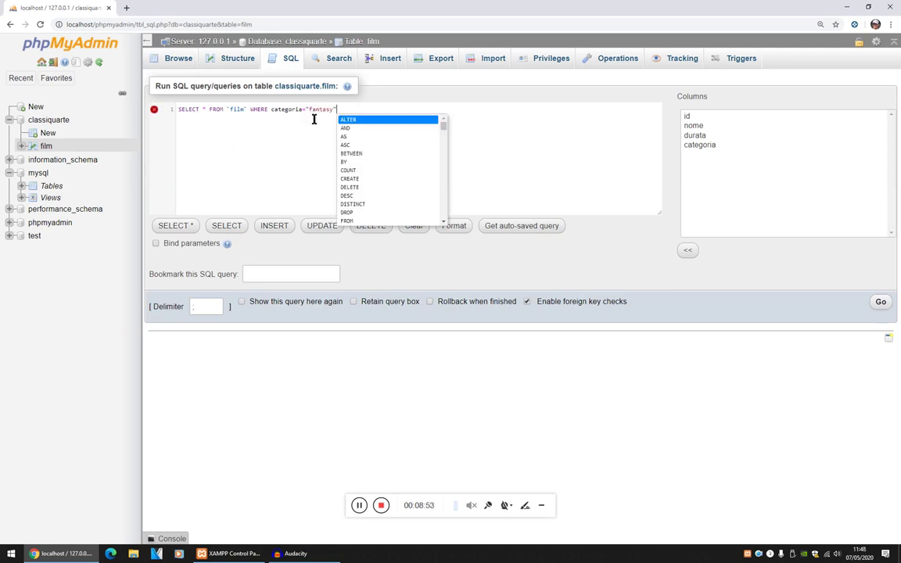
{"action": "left_click", "coordinate": [881, 304]}
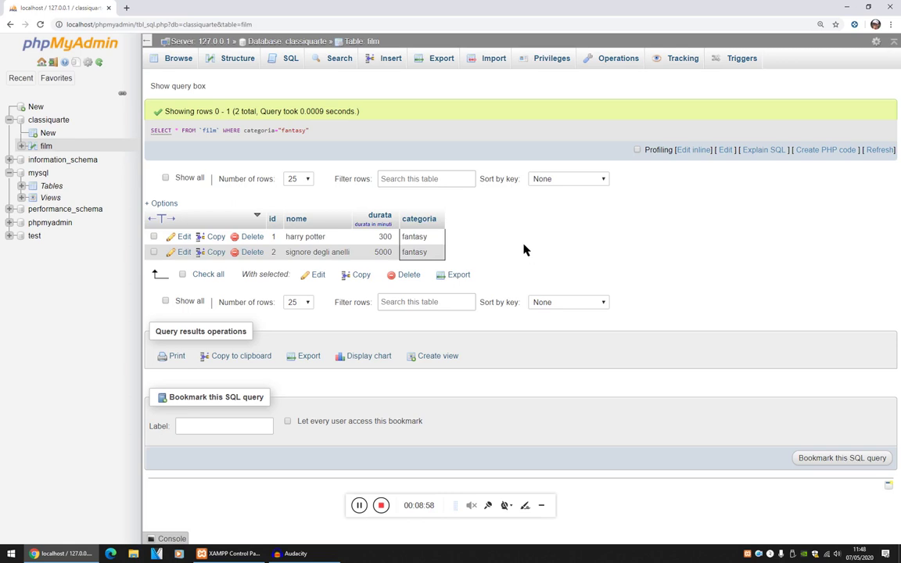
{"action": "double_click", "coordinate": [311, 114]}
{"action": "left_click", "coordinate": [337, 117]}
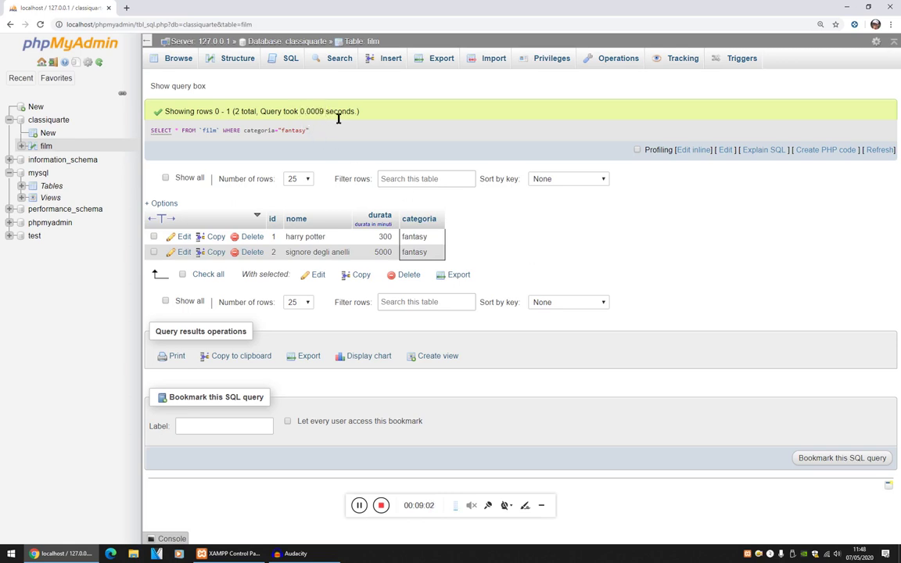